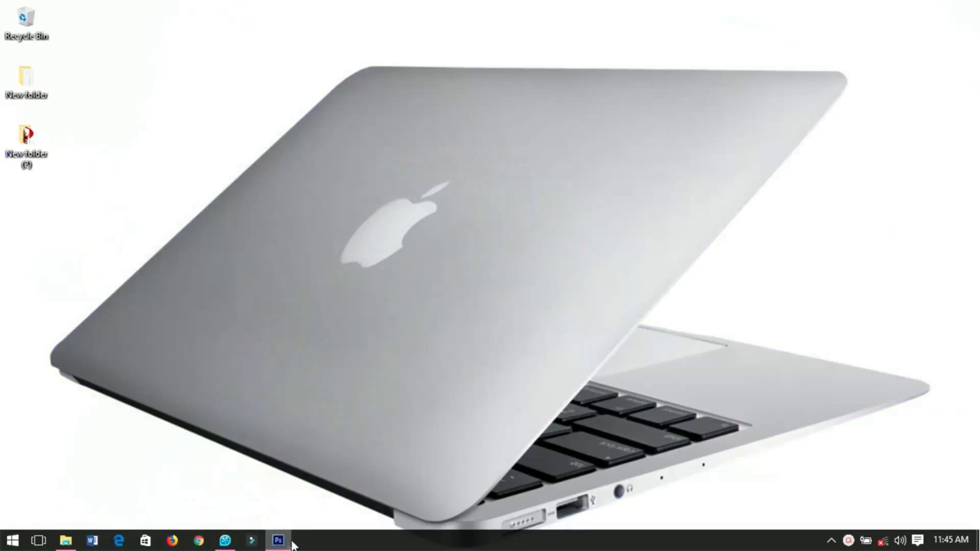
Step: Launch Adobe Photoshop from the Windows taskbar
left_click(289, 542)
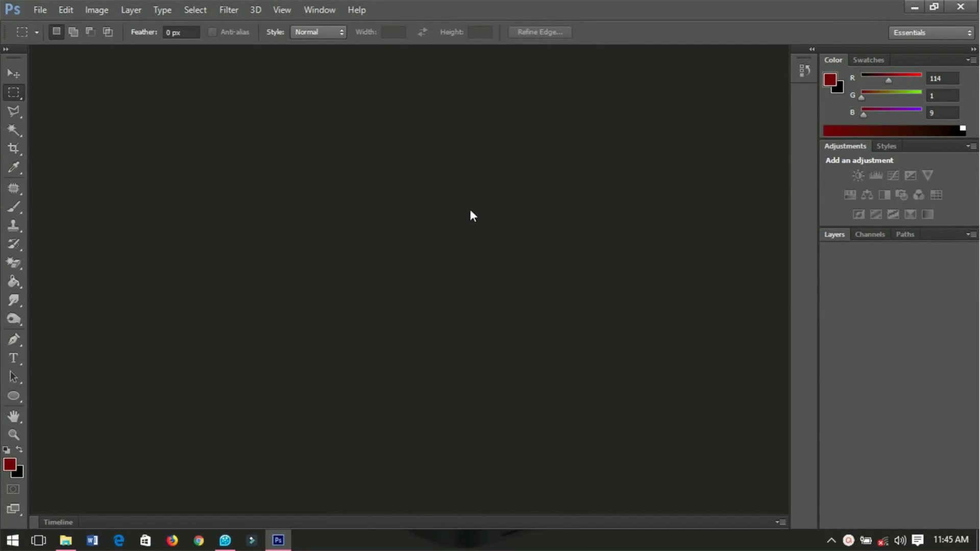
Step: Create a new 10 × 10 inch, 300 ppi RGB document with a white background
left_click(39, 8)
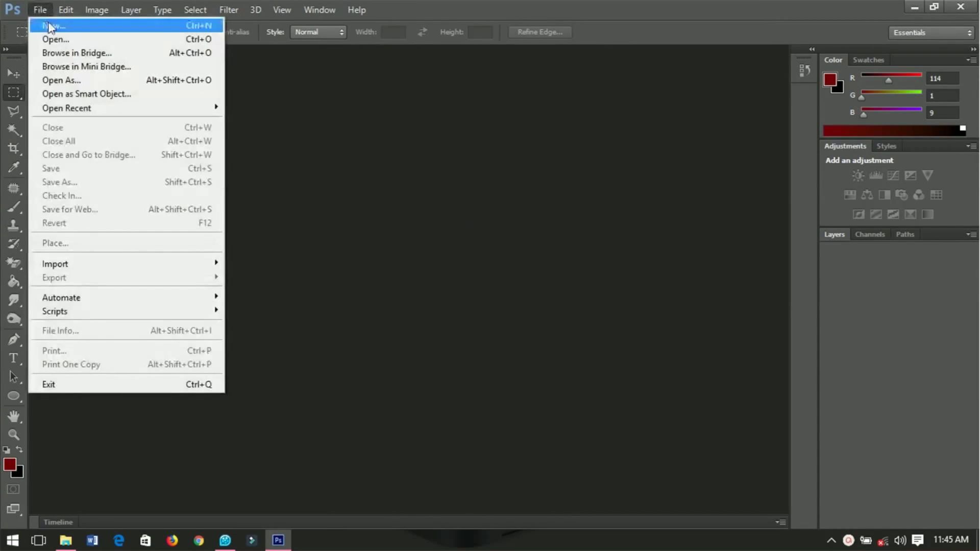
left_click(54, 26)
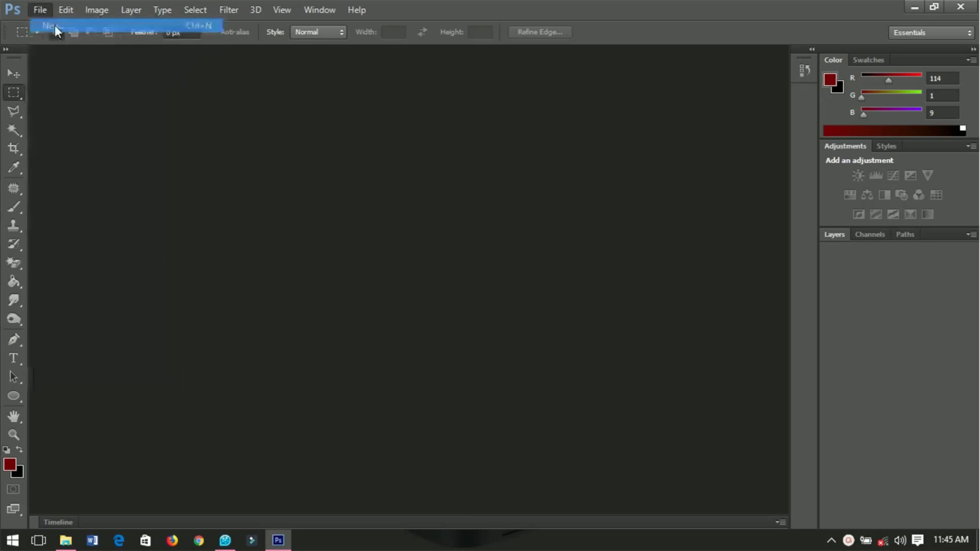
double_click(363, 160)
key("Tab")
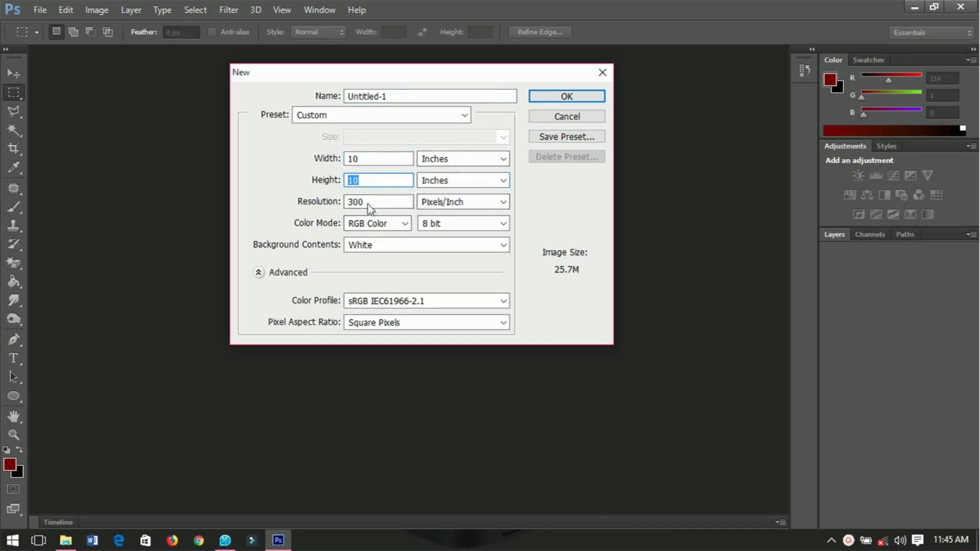
left_click(565, 97)
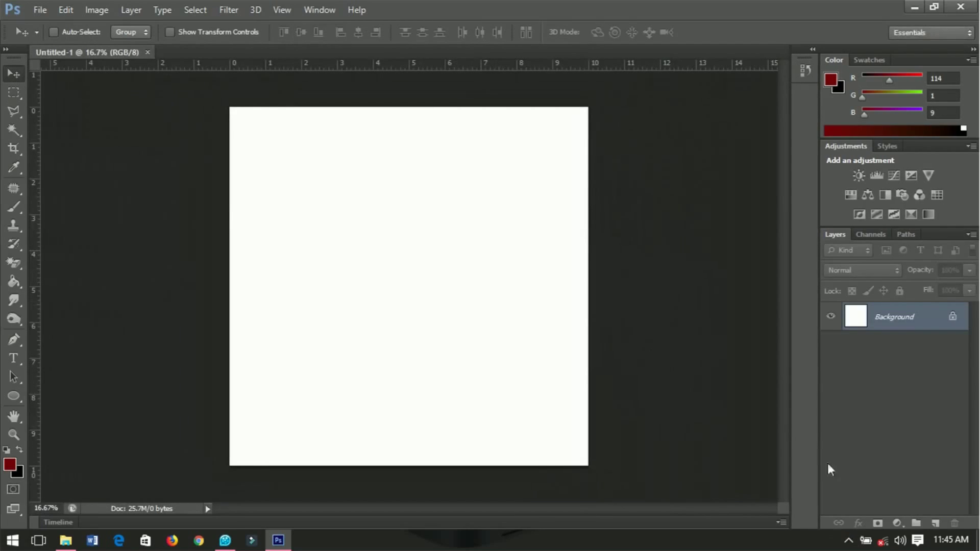
Step: Add a Gradient Fill layer and choose the teal-to-white gradient preset
left_click(895, 522)
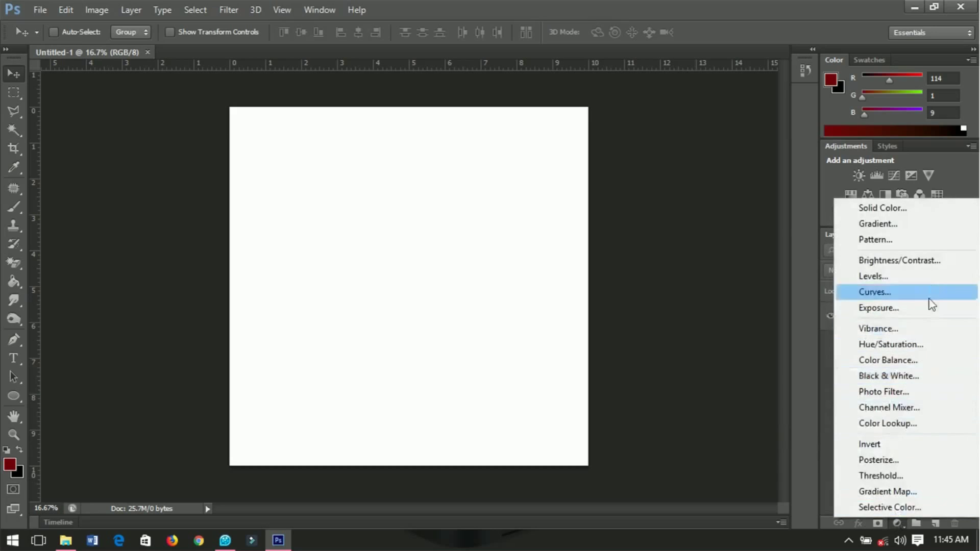
left_click(922, 227)
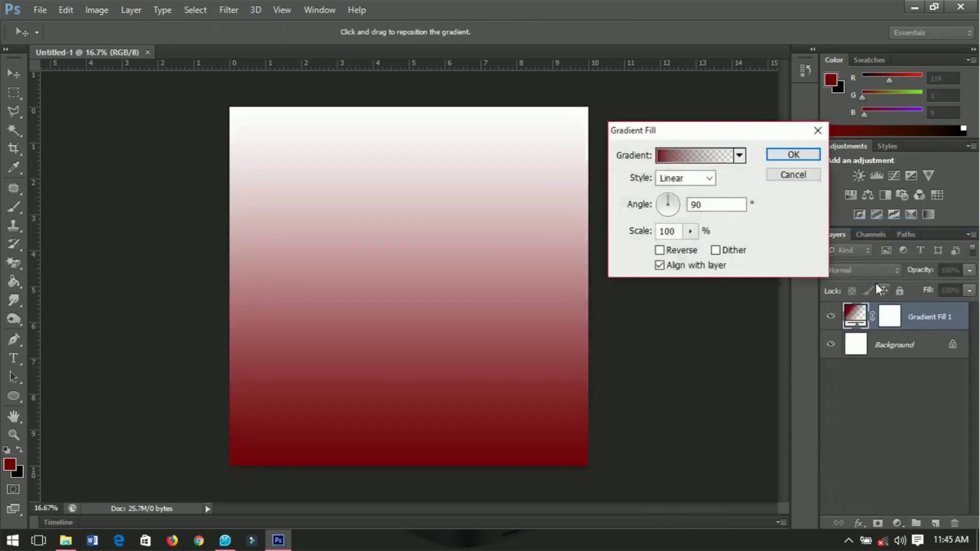
left_click_drag(652, 131, 571, 175)
left_click(602, 196)
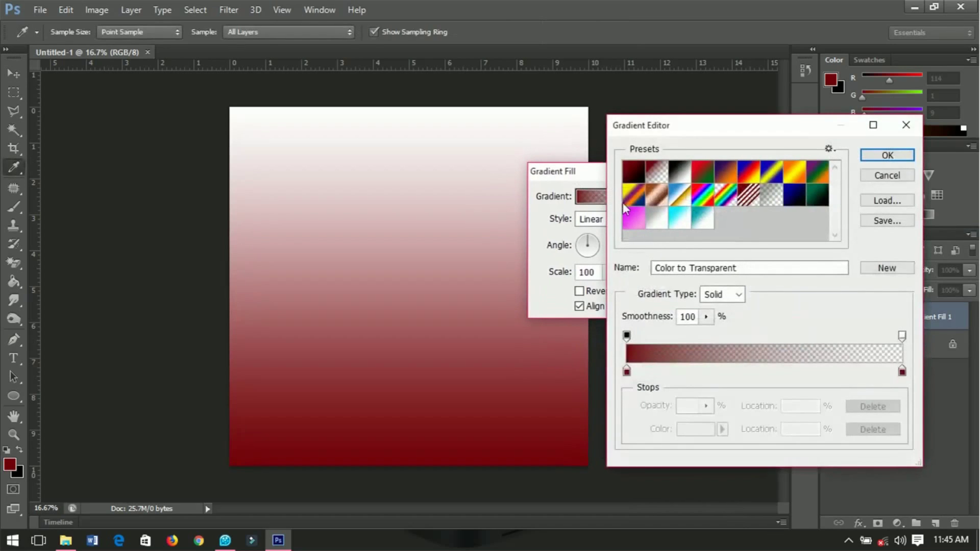
left_click(706, 219)
Step: Set the left gradient stop to teal and reverse the gradient so teal sits on top
left_click(626, 371)
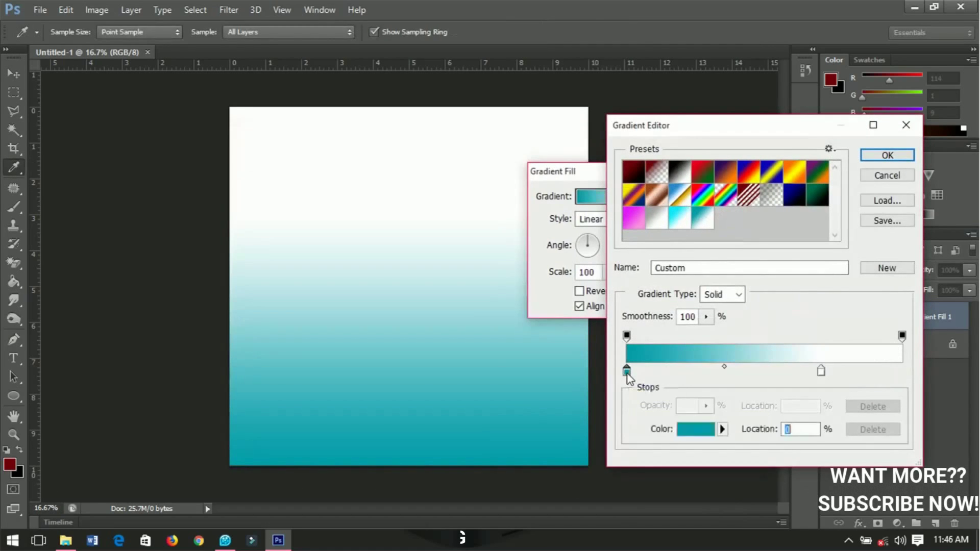
double_click(627, 372)
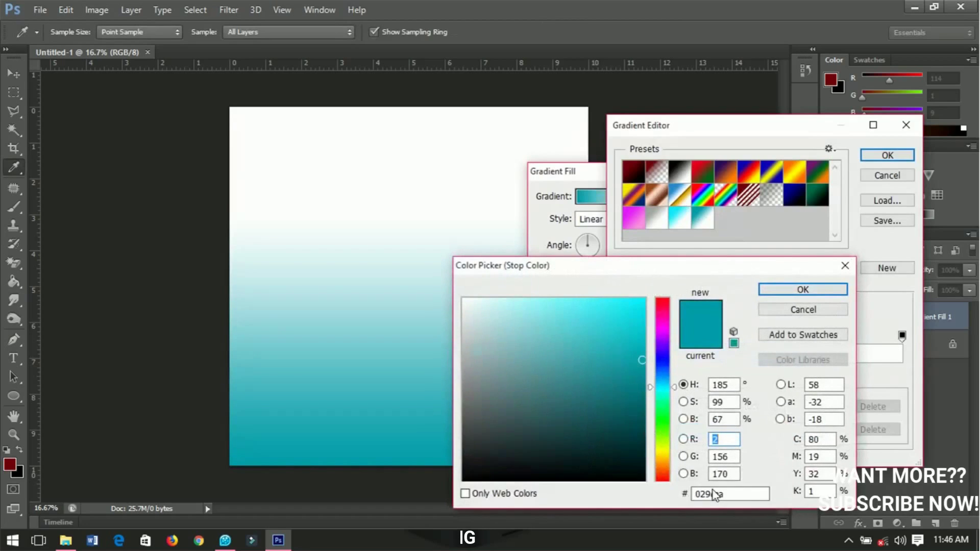
left_click_drag(753, 494, 633, 490)
left_click(803, 290)
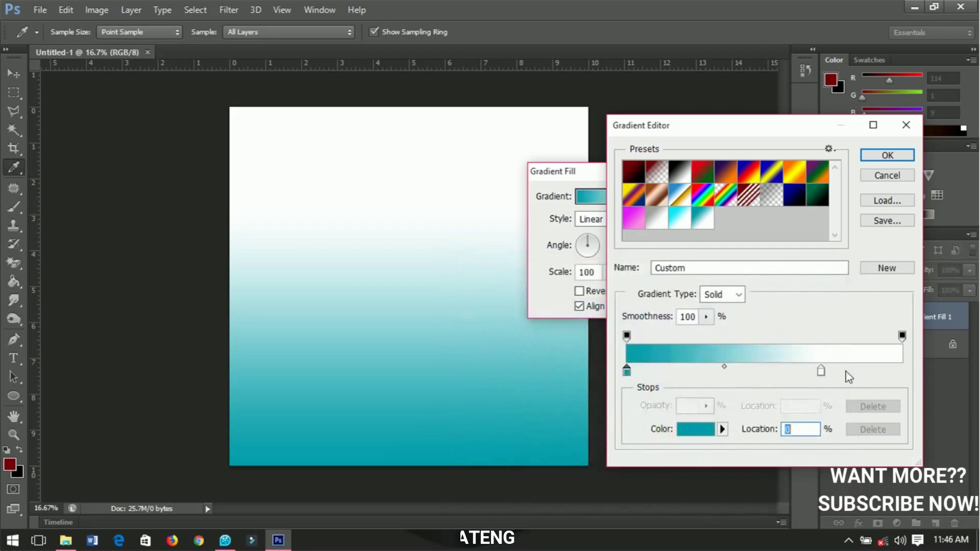
left_click(885, 157)
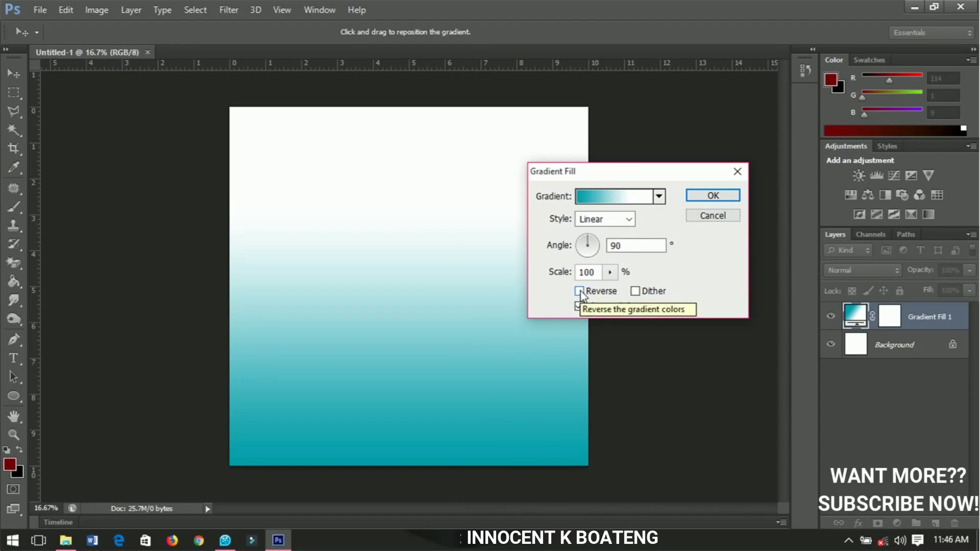
left_click(579, 291)
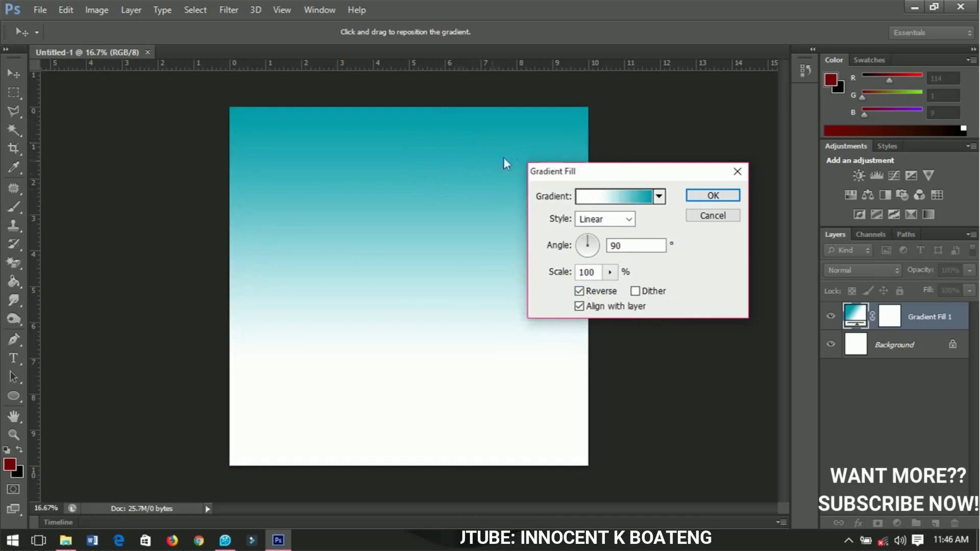
left_click(713, 196)
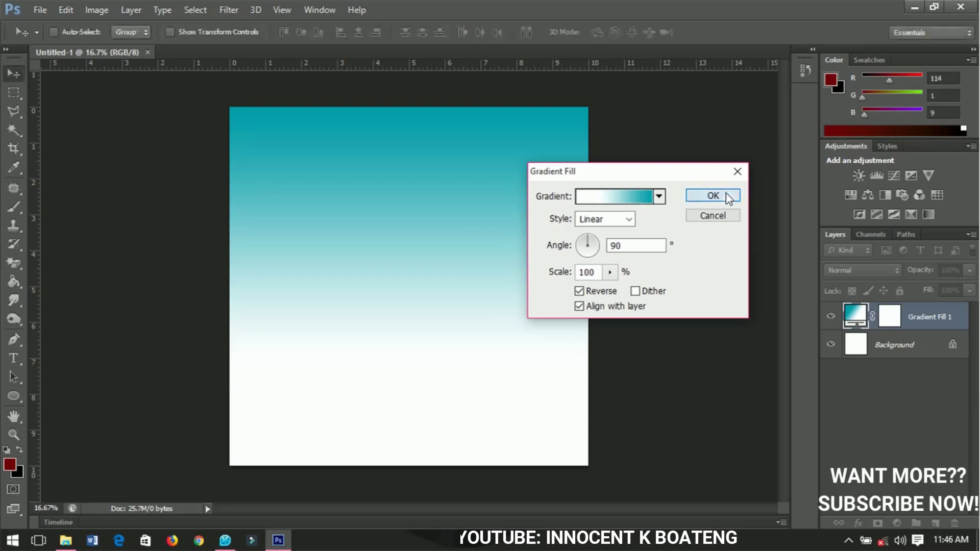
Step: Add a new empty layer and set the Brush tool's foreground colour to white
left_click(932, 525)
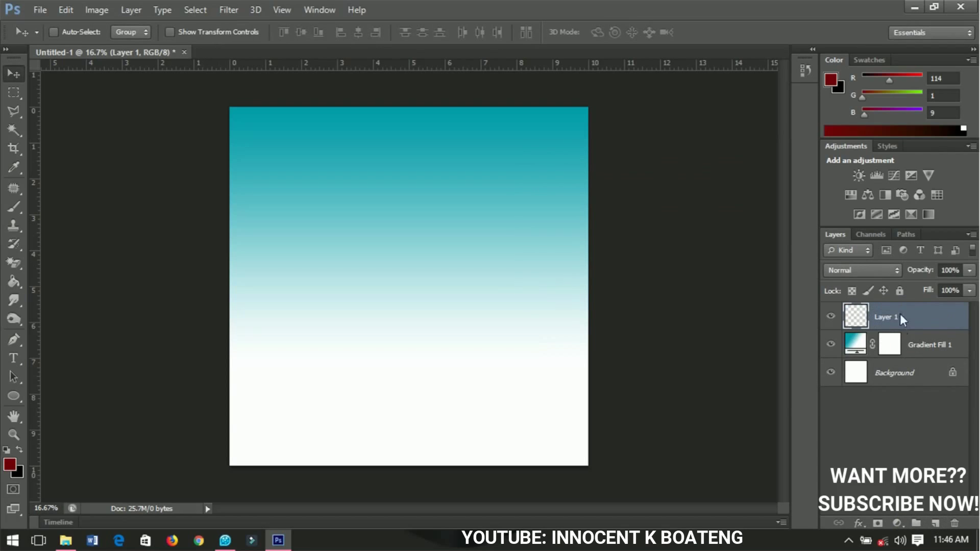
left_click(19, 210)
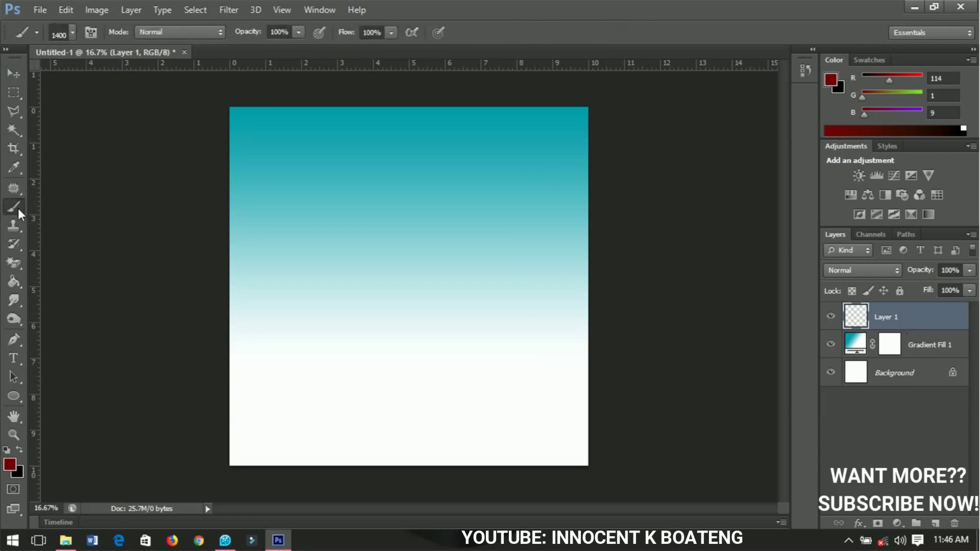
left_click(9, 464)
left_click_drag(485, 342, 455, 285)
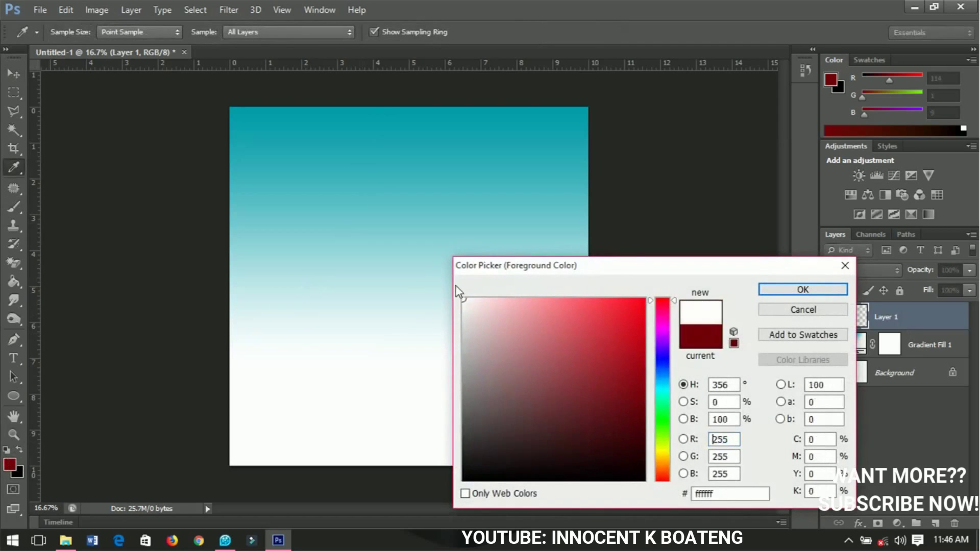
left_click(775, 291)
Step: Choose a scattered bokeh brush and paint white dots across the upper teal area
right_click(415, 228)
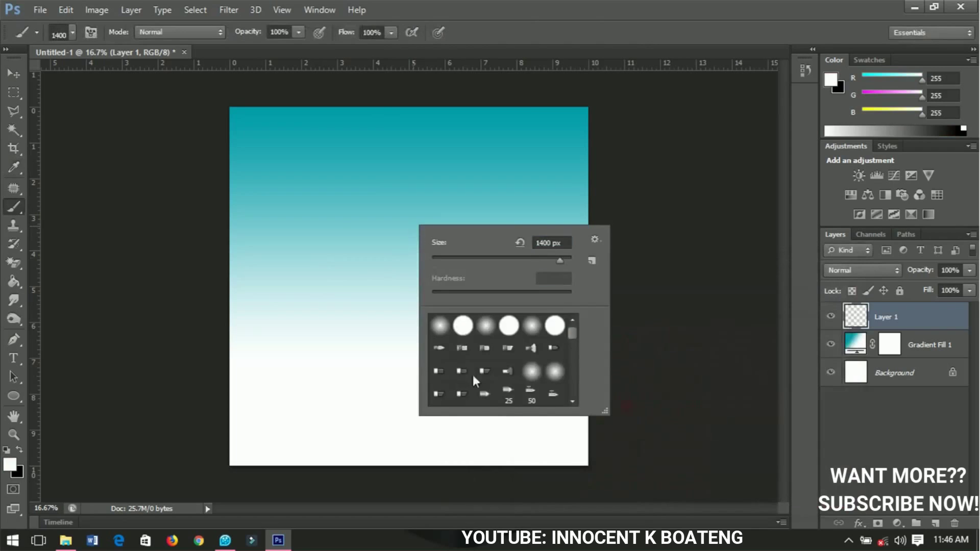
scroll(547, 354, "down", 10)
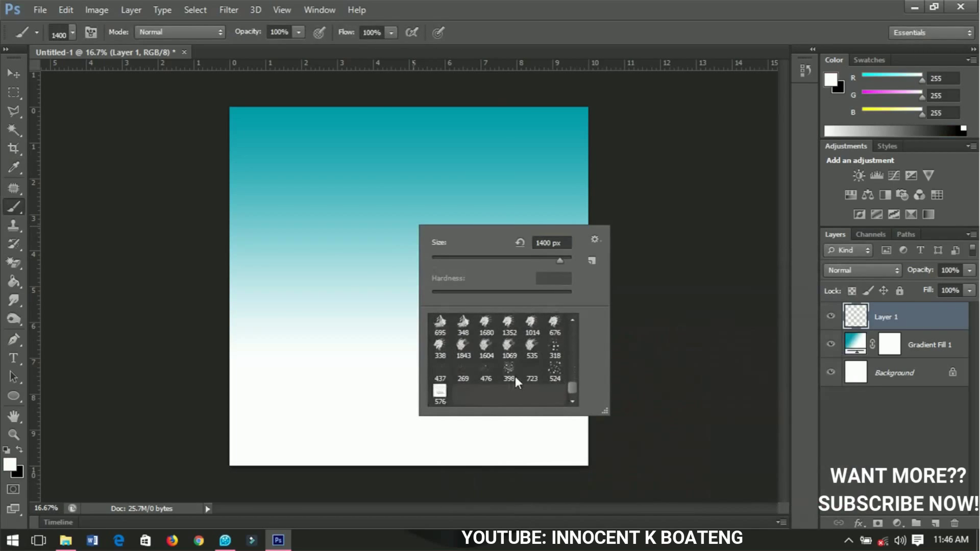
key("Return")
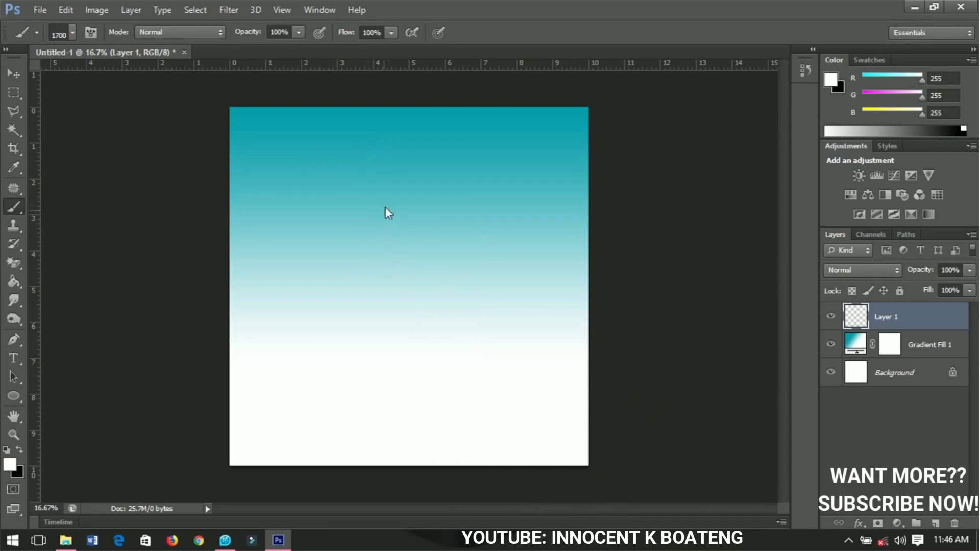
mouse_move(410, 170)
left_mouse_down()
mouse_move(467, 158)
mouse_move(580, 190)
mouse_move(588, 155)
left_mouse_up()
left_click_drag(276, 155, 253, 109)
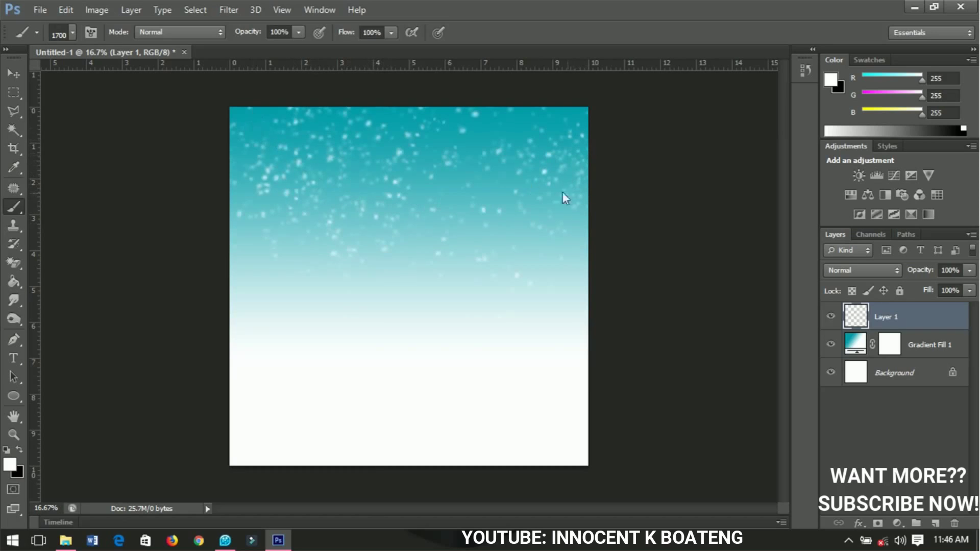
left_click_drag(516, 187, 580, 165)
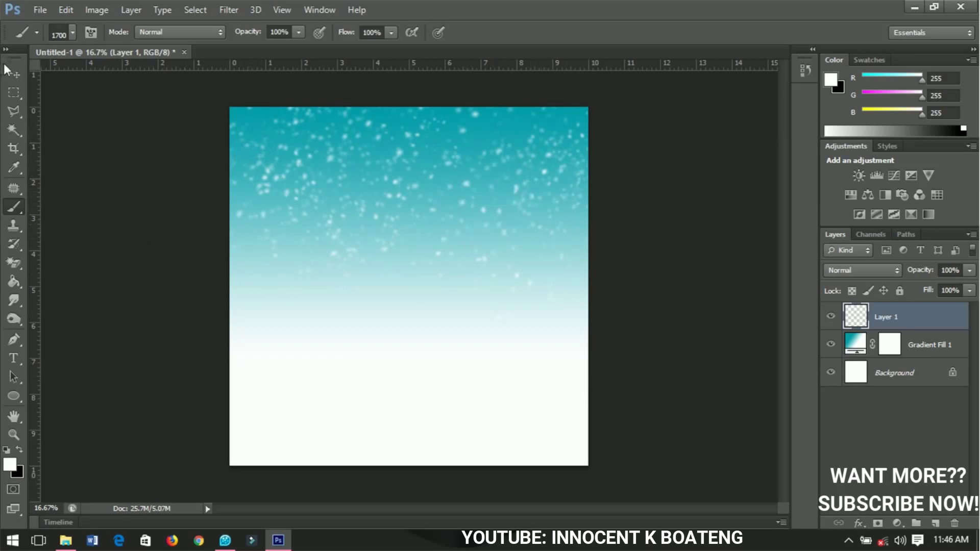
left_click(8, 76)
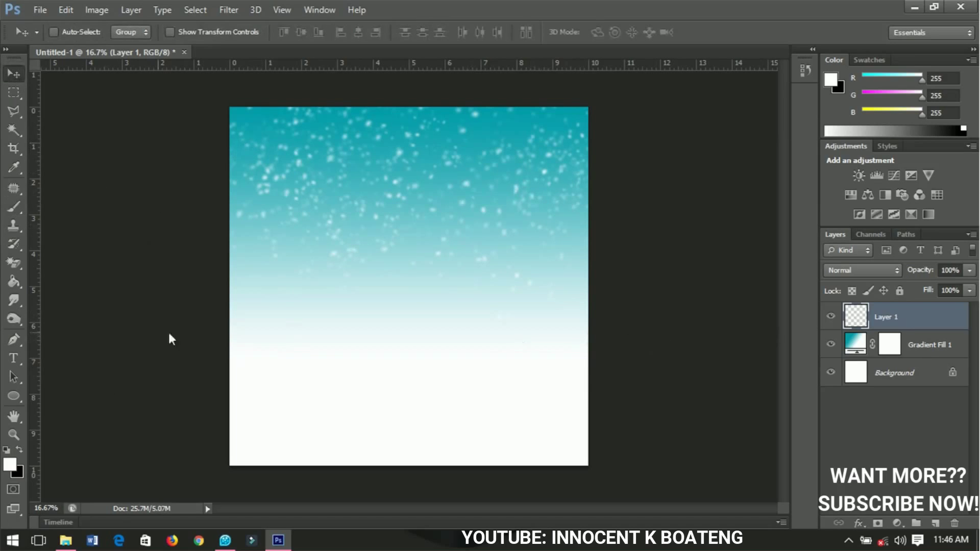
Step: Open the christmas_PNG17254 garland image from the Desktop's New folder (2)
left_click(38, 9)
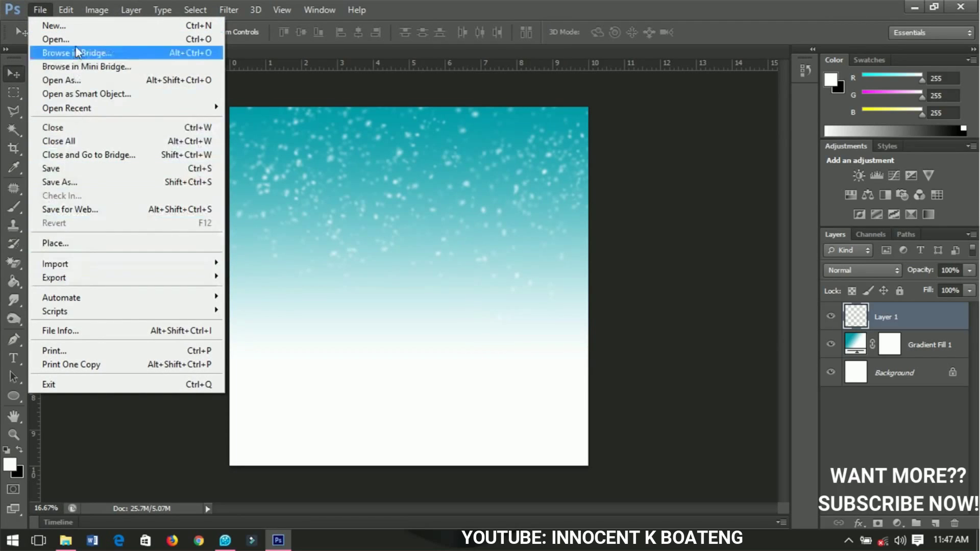
left_click(55, 39)
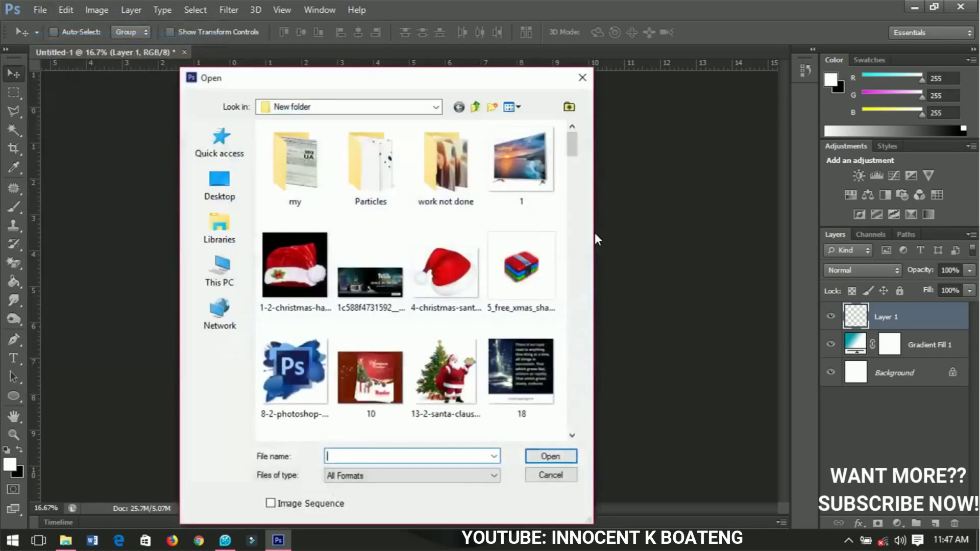
left_click(237, 186)
double_click(327, 254)
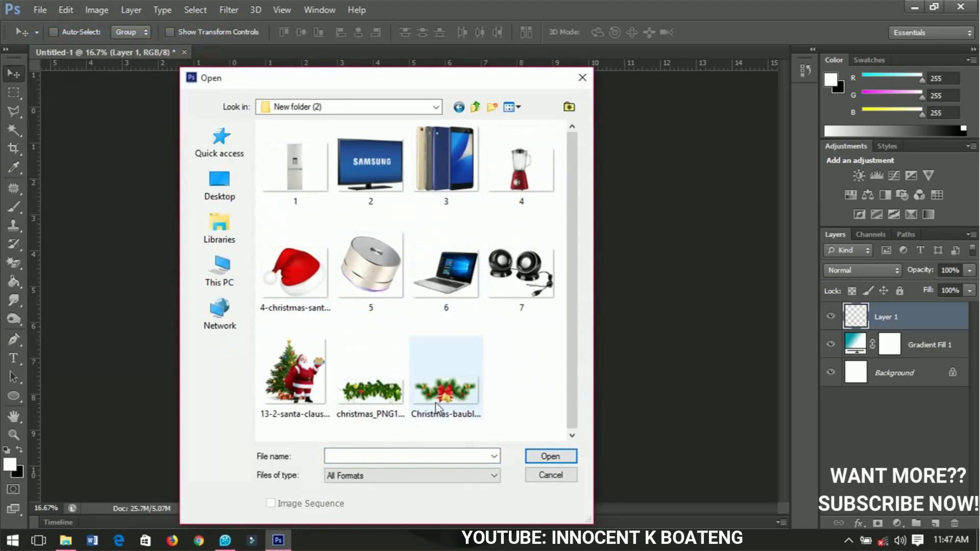
left_click(367, 396)
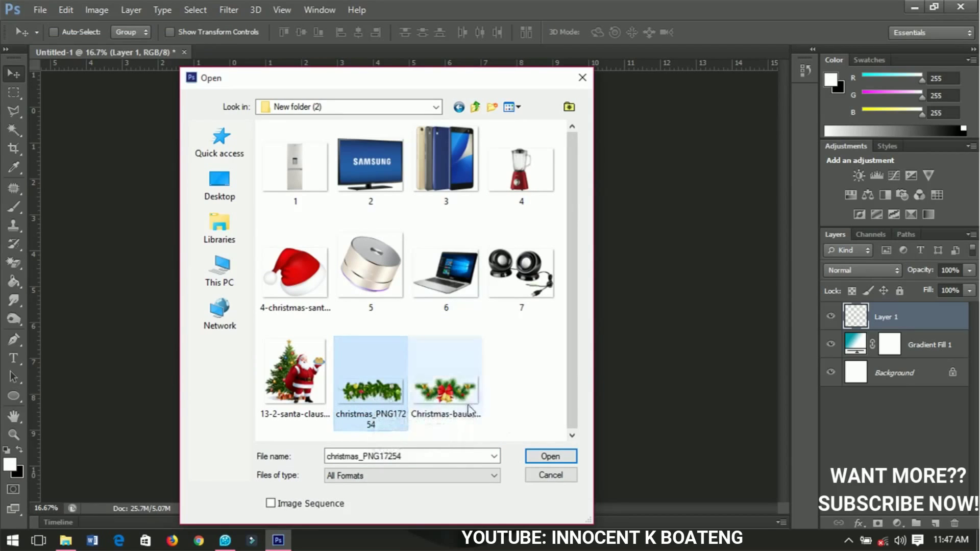
left_click(549, 456)
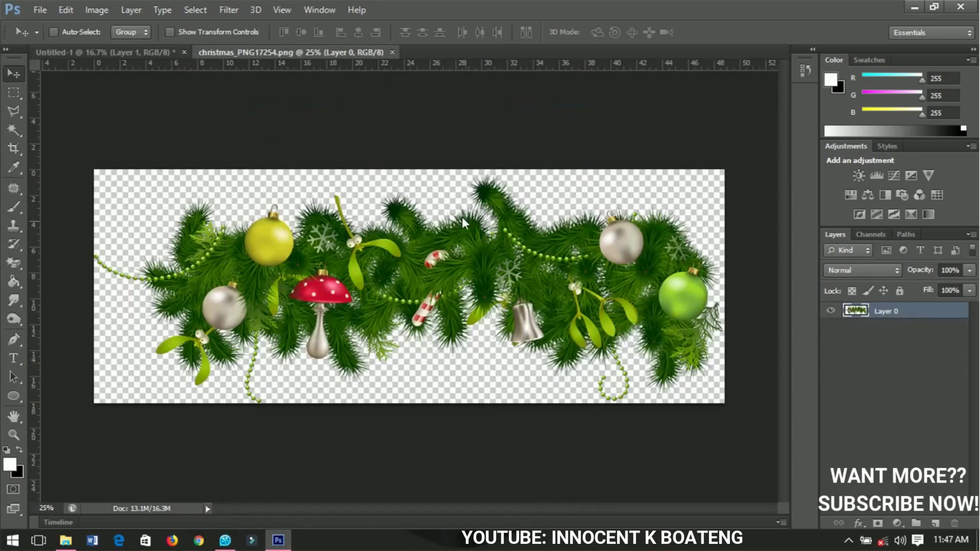
Step: Place the garland along the flyer's top edge as Layer 2 and close its source file
left_click_drag(350, 195, 405, 118)
right_click(345, 49)
left_click(387, 76)
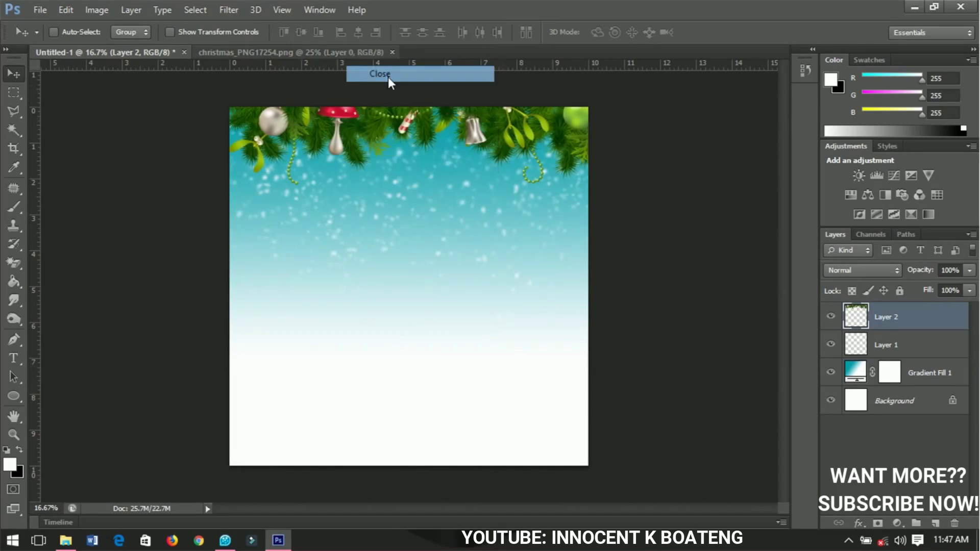
Step: Open the fridge image 1.jpg
left_click(44, 9)
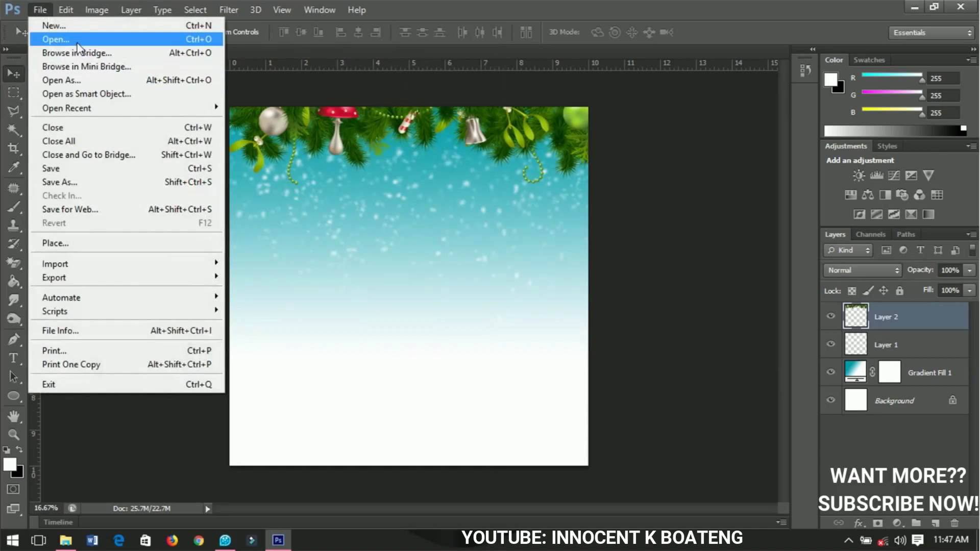
left_click(78, 40)
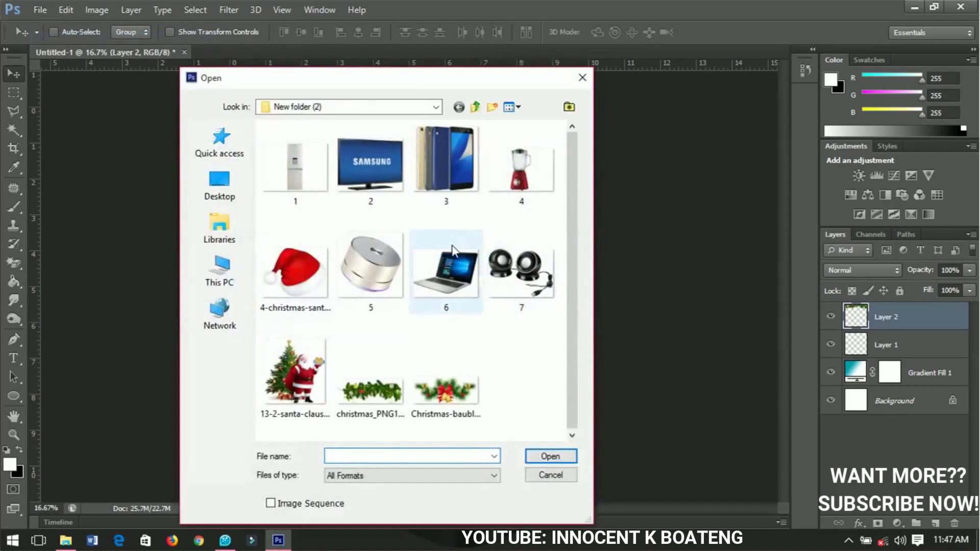
left_click(305, 181)
left_click(549, 457)
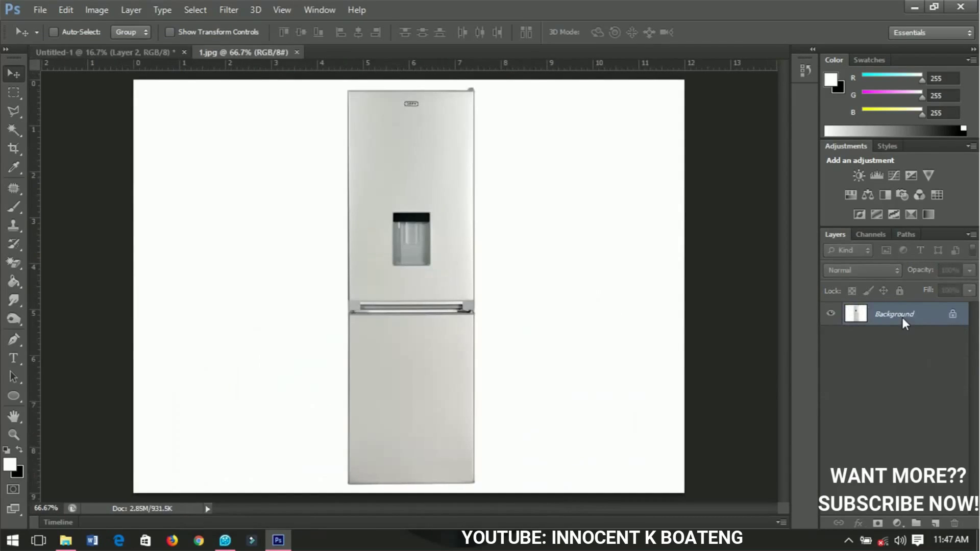
Step: Convert the Background to Layer 0 and Magic Erase the white area around the fridge
double_click(902, 314)
left_click(620, 168)
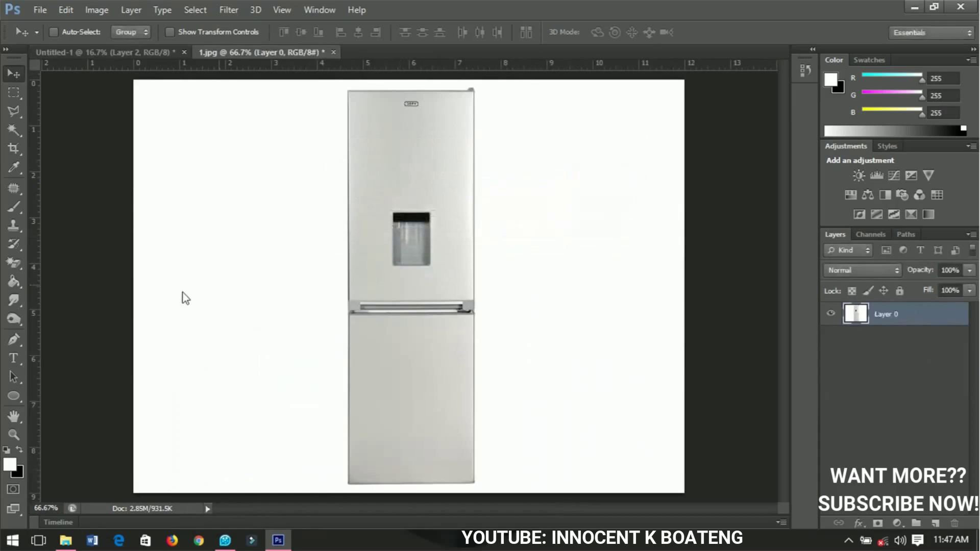
left_click(14, 304)
left_click(14, 263)
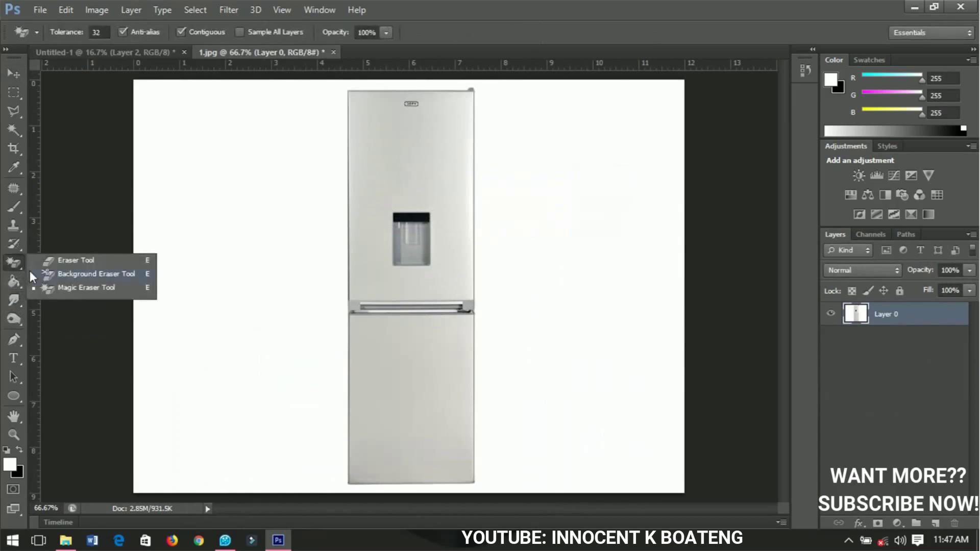
left_click(66, 287)
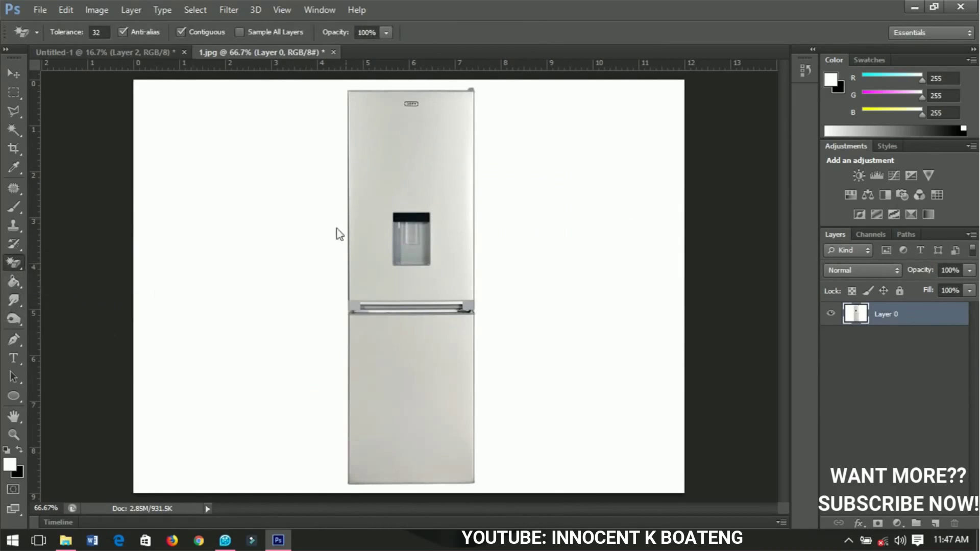
left_click(296, 201)
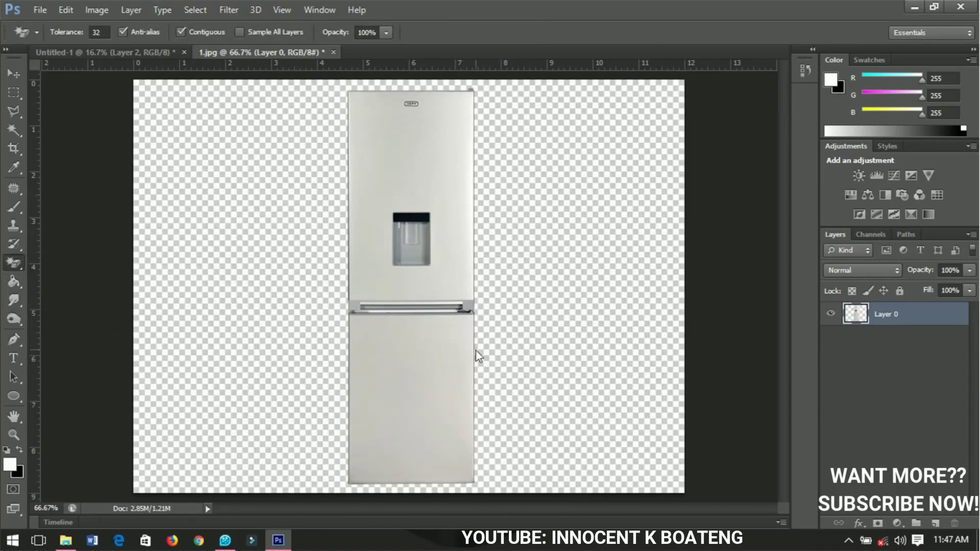
Step: Drag the fridge into the flyer and enlarge it to about 224%
key("v")
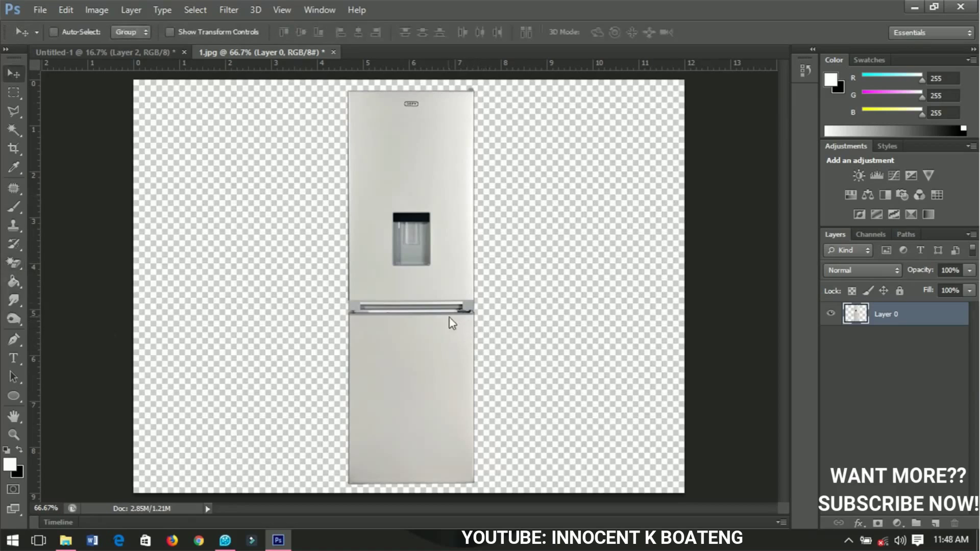
mouse_move(445, 316)
left_mouse_down()
mouse_move(191, 133)
mouse_move(137, 56)
mouse_move(354, 250)
mouse_move(427, 293)
left_mouse_up()
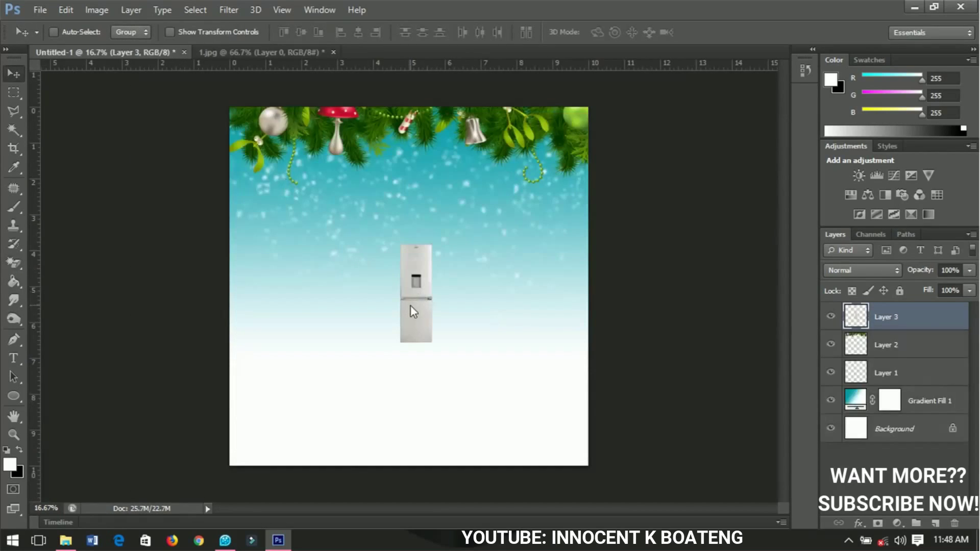
key("ctrl+t")
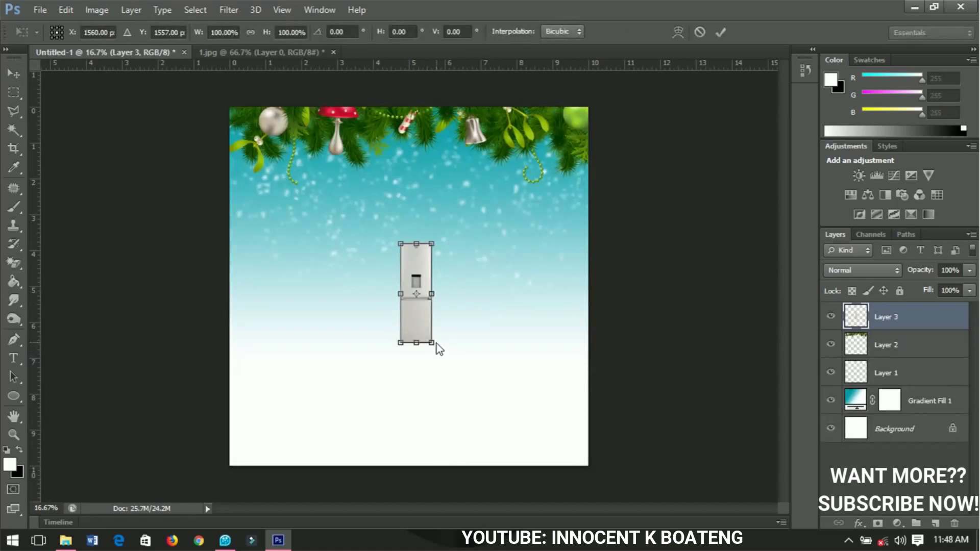
left_click_drag(448, 363, 487, 418)
double_click(409, 356)
Step: Center the fridge horizontally on the canvas and shrink it slightly to about 96%
key("ctrl+a")
left_click(359, 32)
key("ctrl+d")
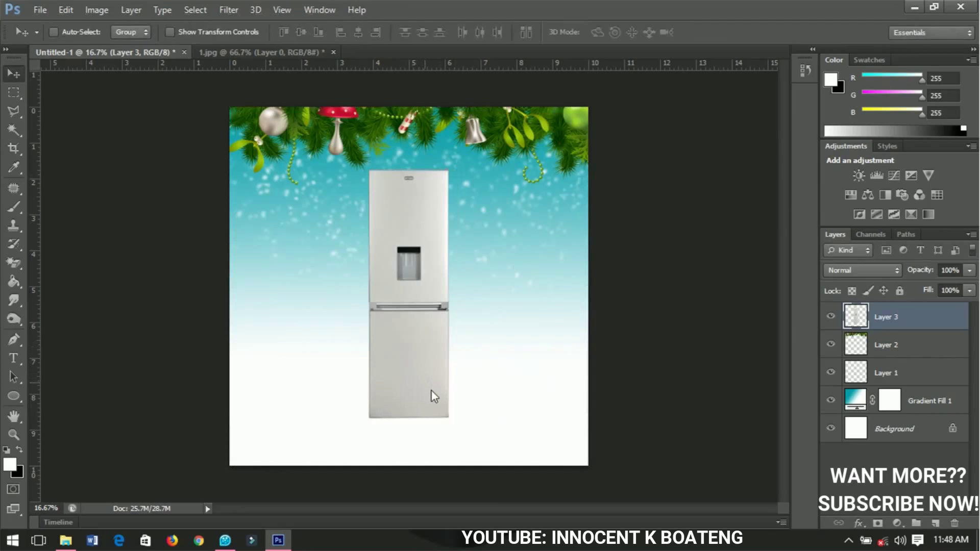
key("ctrl+t")
left_click_drag(451, 422, 448, 417)
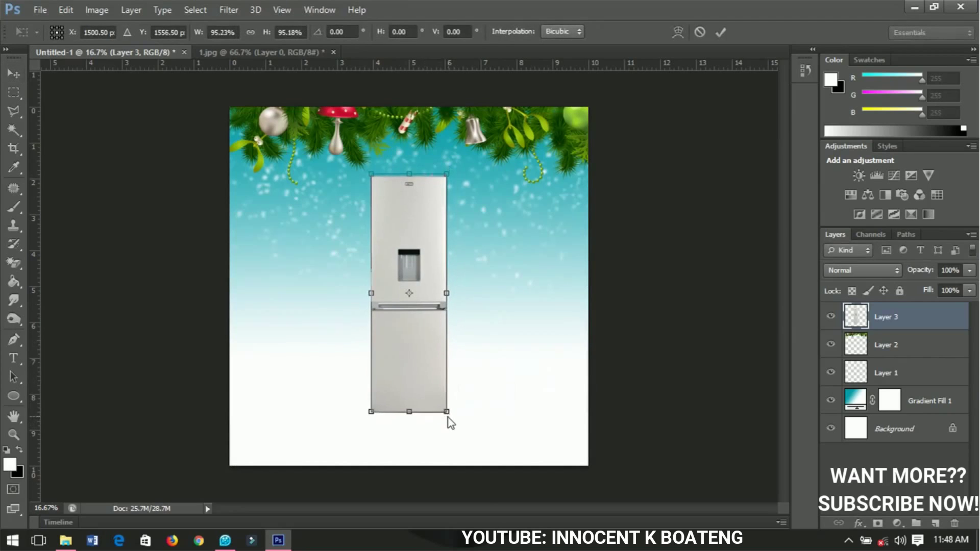
double_click(437, 370)
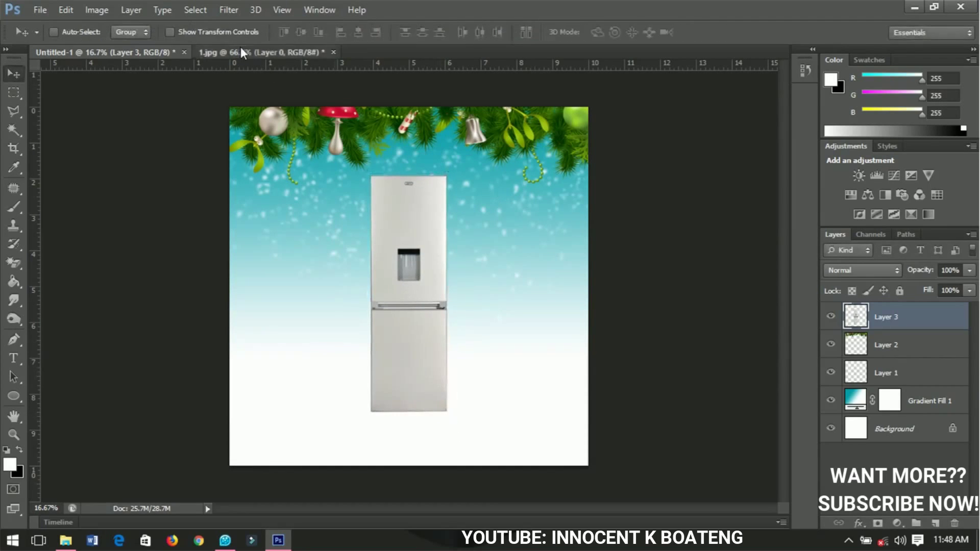
Step: Close 1.jpg without saving its changes
left_click(281, 53)
right_click(258, 52)
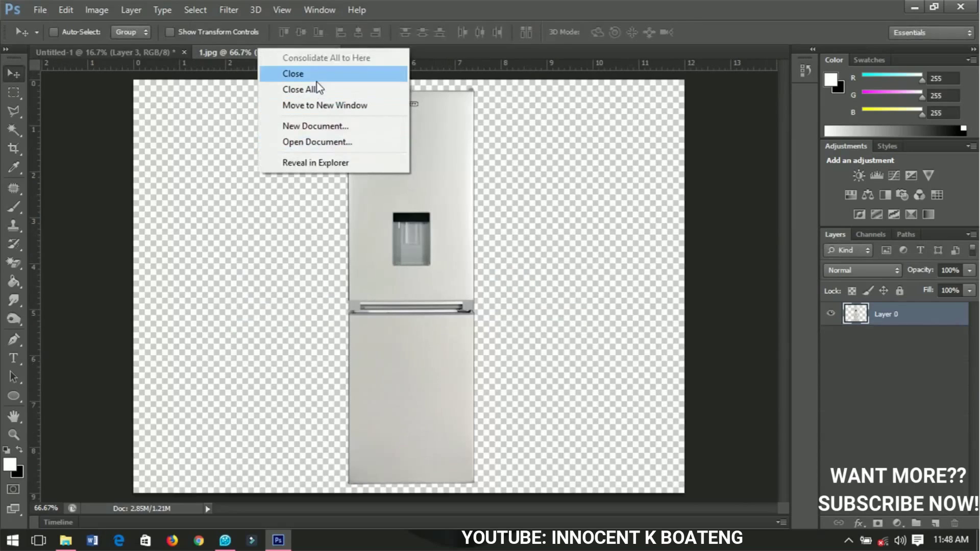
left_click(301, 72)
left_click(492, 214)
Step: Add the TV (file 2) to the flyer with its white background erased
left_click(39, 10)
left_click(54, 40)
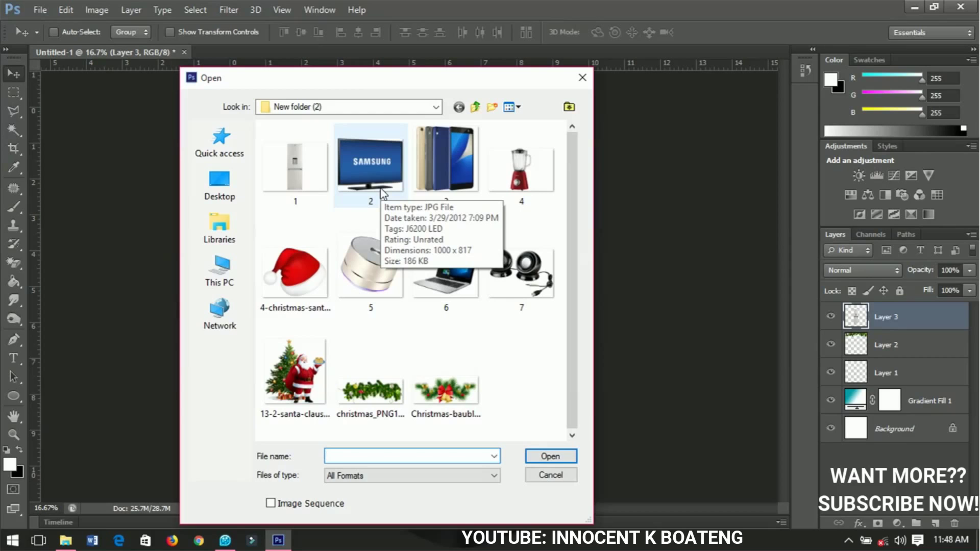
double_click(382, 191)
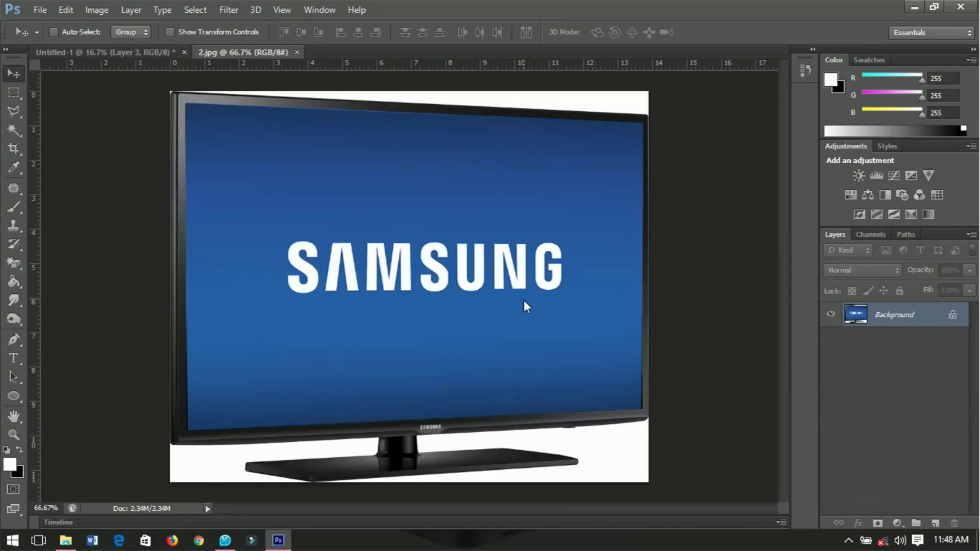
key("e")
left_click(560, 107)
key("v")
left_click_drag(403, 264, 342, 376)
key("ctrl+Tab")
key("ctrl+w")
Step: Add the phones (file 3) with white background erased, resized and positioned in the flyer
key("n")
key("ctrl+o")
double_click(445, 161)
key("e")
left_click(282, 272)
key("v")
mouse_move(283, 272)
left_mouse_down()
mouse_move(411, 366)
mouse_move(420, 402)
mouse_move(453, 417)
mouse_move(440, 388)
left_mouse_up()
key("ctrl+t")
key("Return")
Step: Bring the blender and the small round speaker (file 5) into the flyer
left_click_drag(623, 350, 485, 357)
left_click(40, 10)
left_click(56, 34)
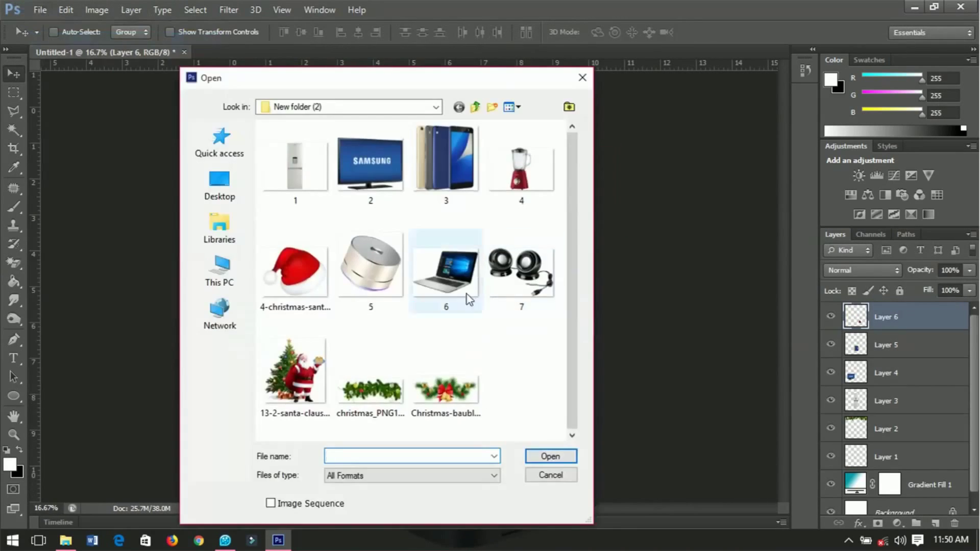
double_click(363, 276)
key("v")
left_click_drag(372, 284, 485, 323)
Step: Add the laptop image (file 6) and close the used source documents
key("ctrl+o")
double_click(459, 274)
left_click(331, 52)
left_click(331, 52)
left_click(40, 9)
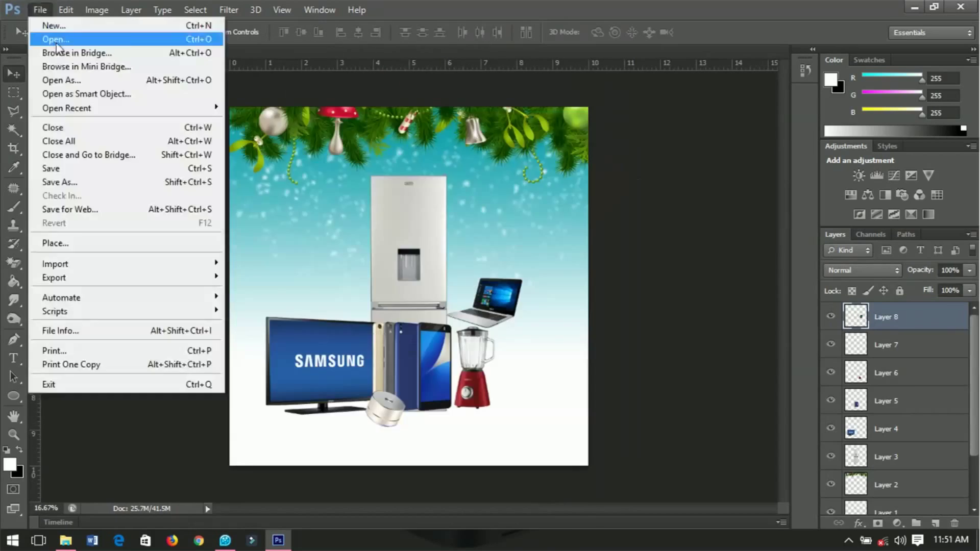
Step: Add the desktop speakers (file 7), scaled and sent behind the fridge layer
left_click(56, 38)
left_click(520, 273)
left_click(547, 455)
left_click_drag(408, 327, 381, 312)
key("ctrl+t")
key("ctrl+bracketleft")
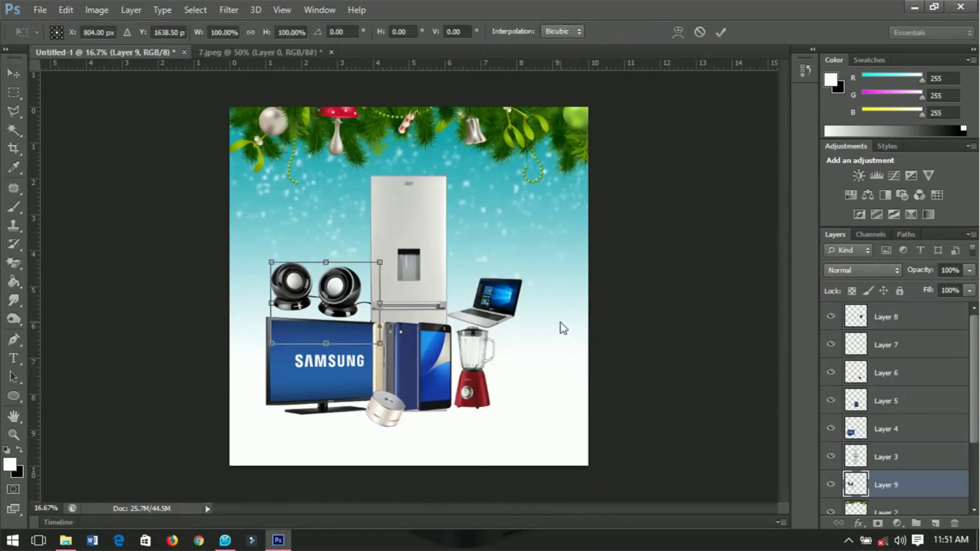
key("Return")
Step: Close 7.jpeg, group Layers 3–9 as 'images', and nudge the group right and down
left_click(331, 53)
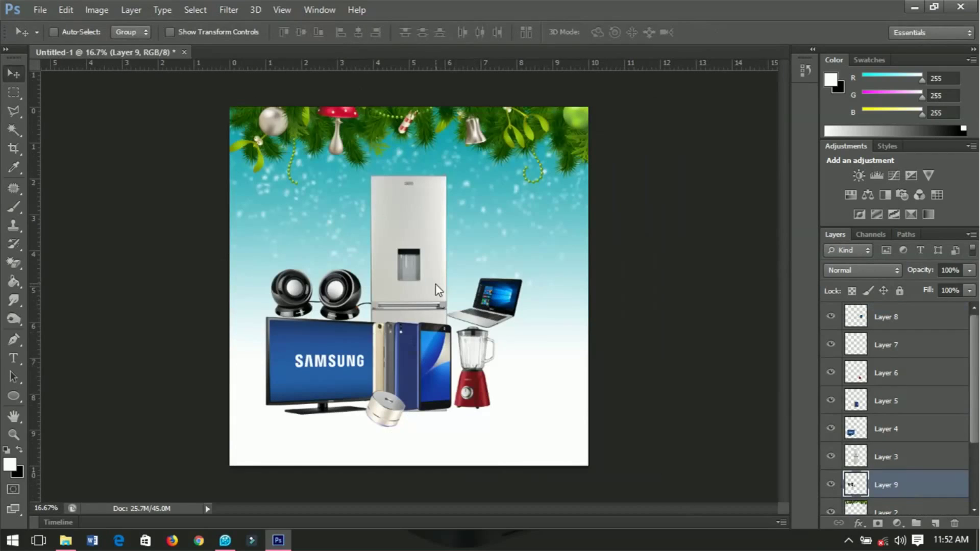
left_click(893, 317)
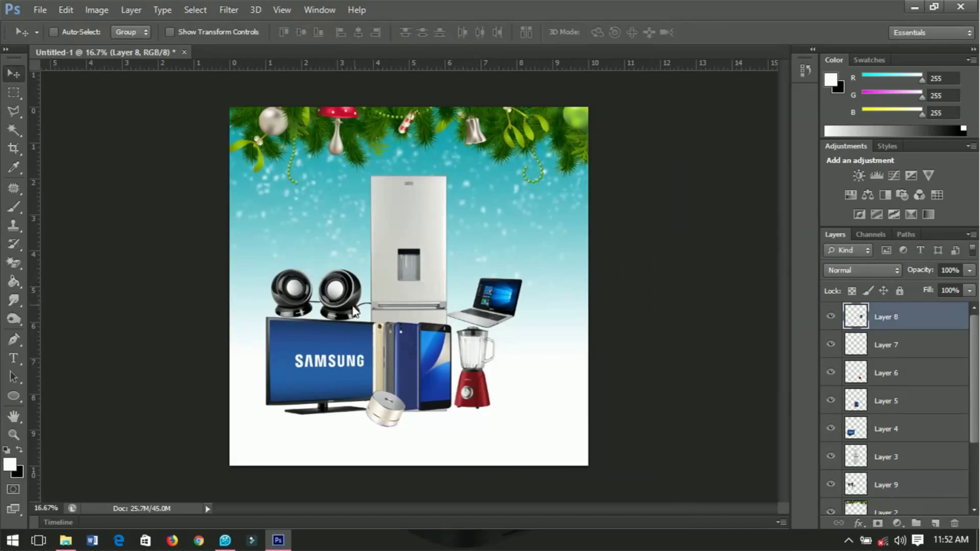
scroll(914, 349, "down", 2)
left_click(893, 429, "shift")
scroll(892, 424, "up", 2)
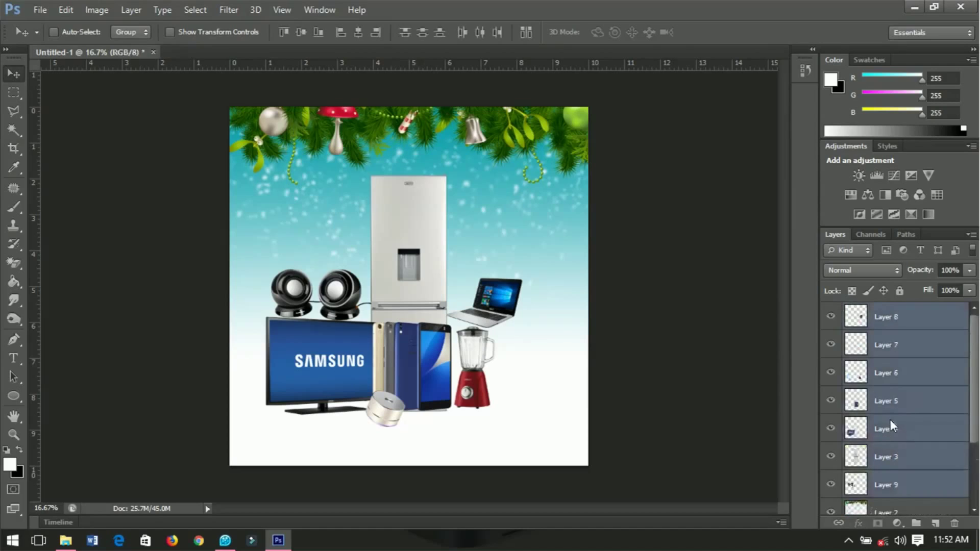
key("ctrl+g")
double_click(885, 310)
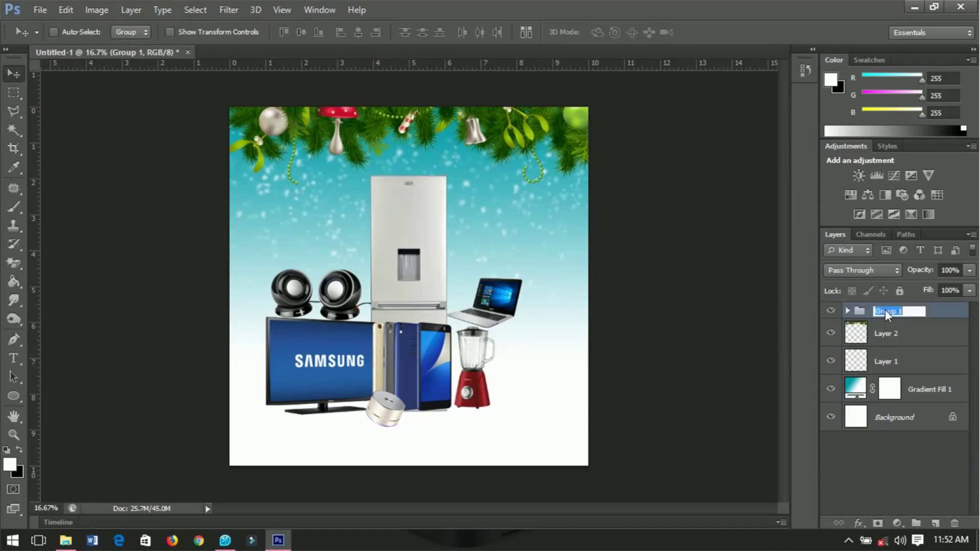
type("images")
key("Return")
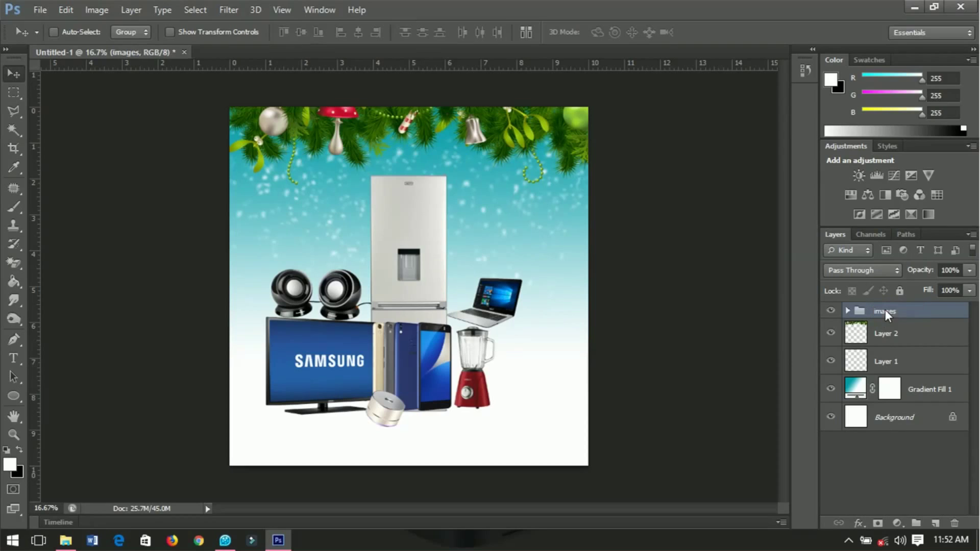
left_click_drag(404, 306, 425, 308)
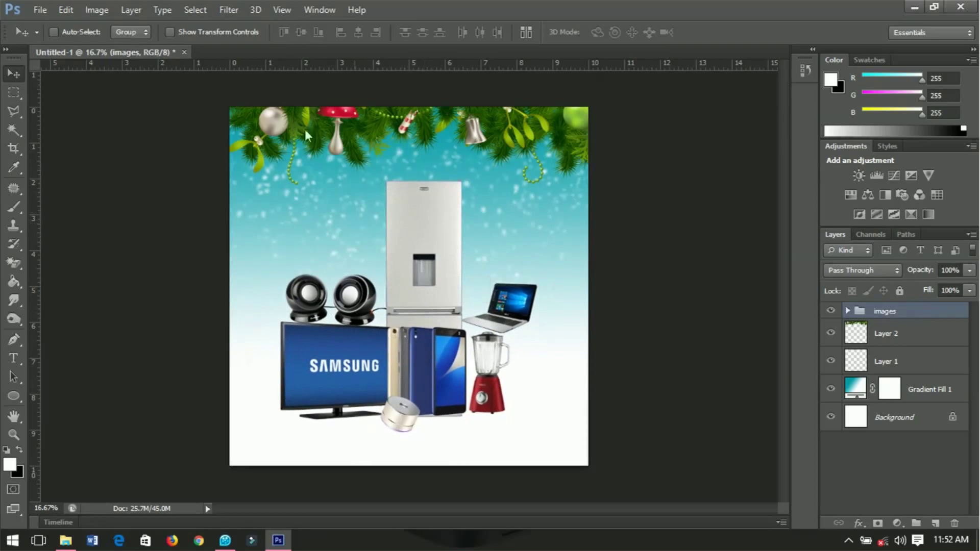
Step: Add 13-2-santa-claus-png-hd.png to the flyer, scaled about 159% in the bottom-left corner
left_click(32, 8)
left_click(56, 36)
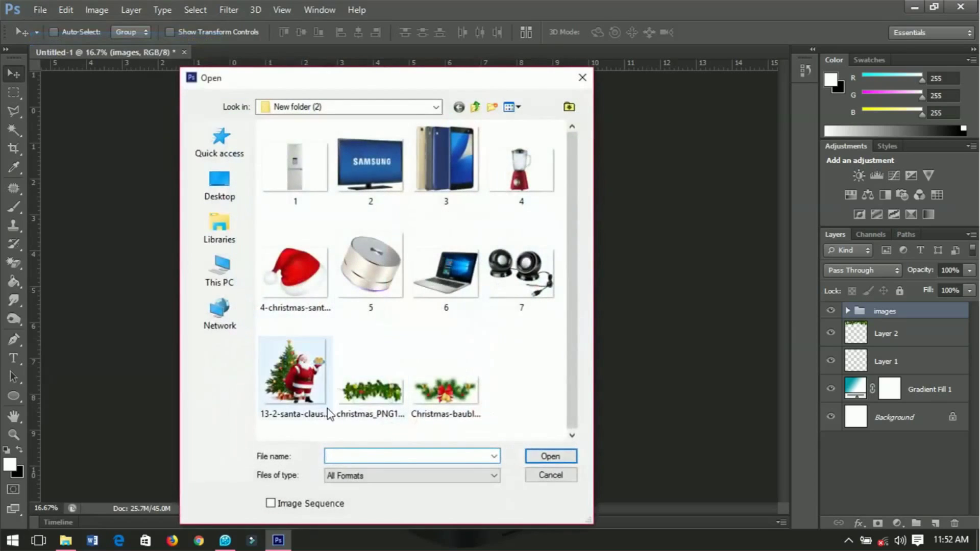
left_click(327, 413)
left_click(549, 458)
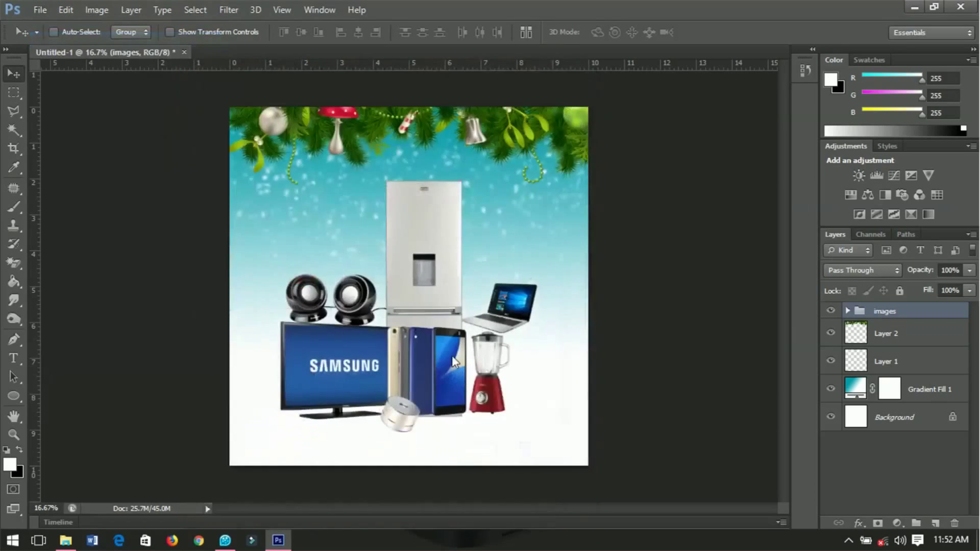
left_click_drag(451, 354, 298, 448)
key("ctrl+t")
key("Return")
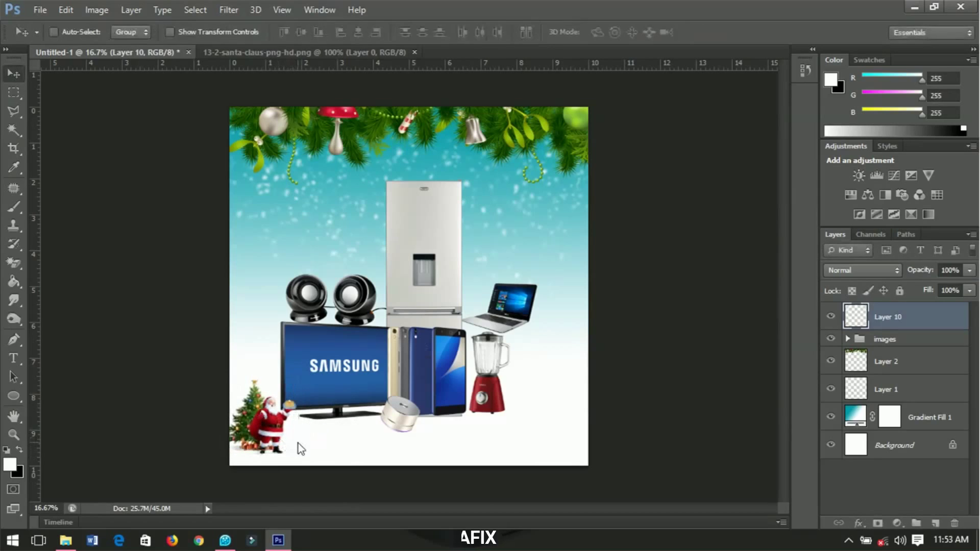
Step: Place the Christmas baubles-and-bells image and shrink it to a small decoration
left_click(42, 11)
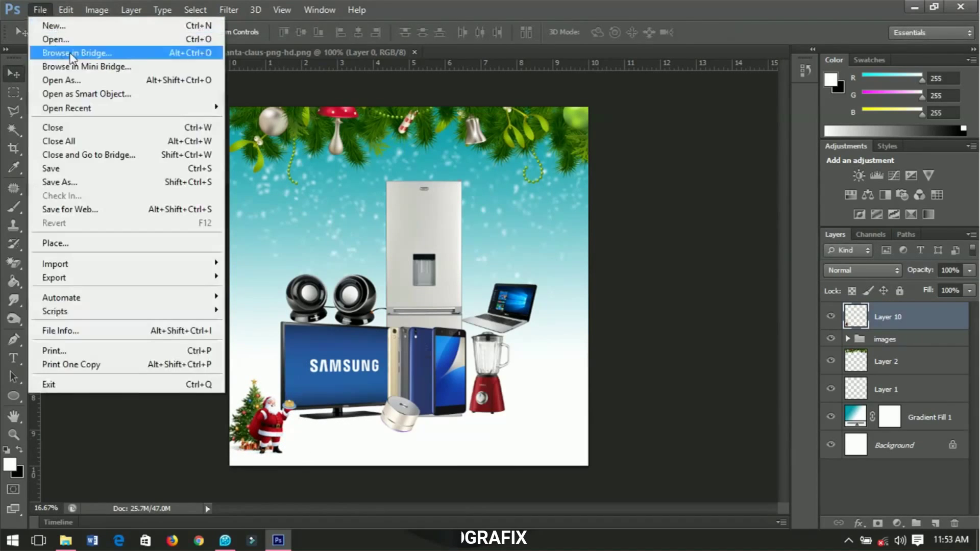
left_click(97, 244)
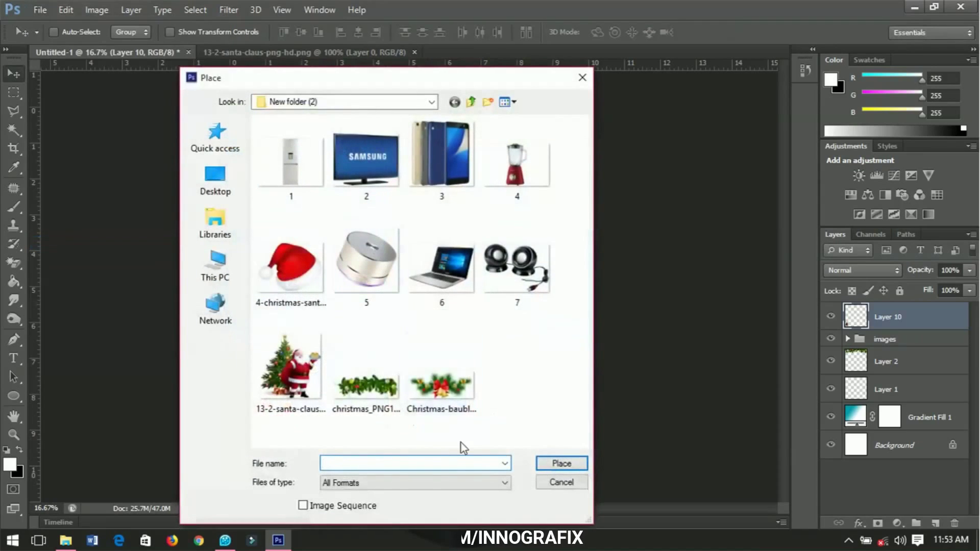
left_click(443, 392)
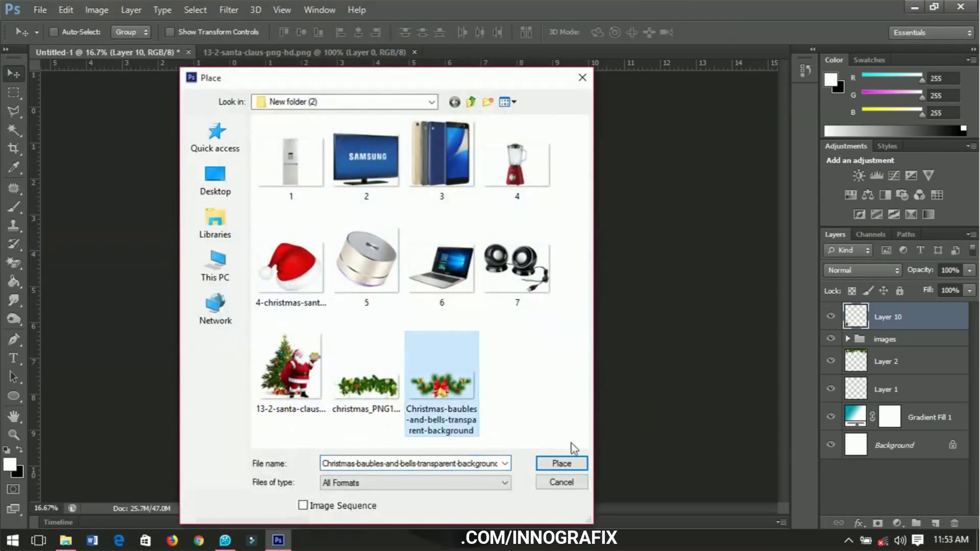
left_click(562, 463)
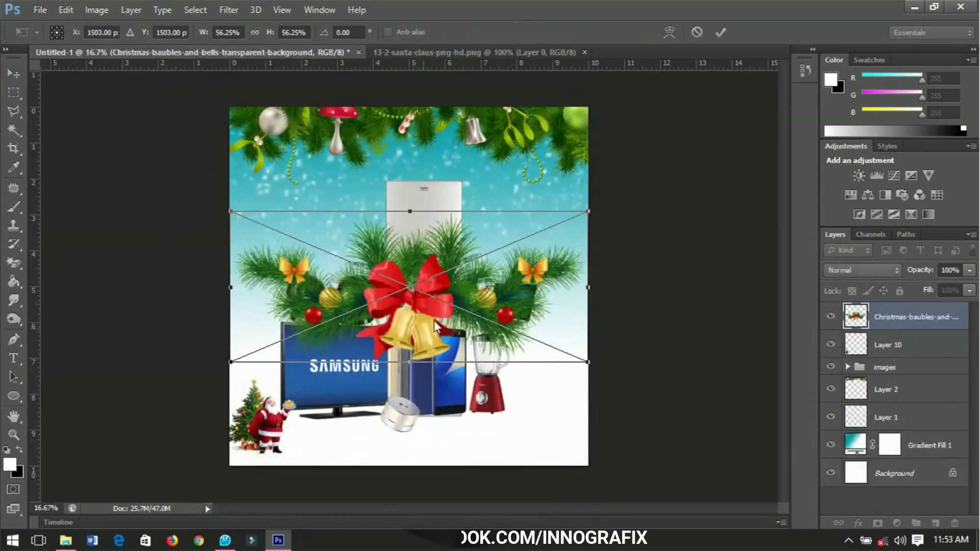
left_click_drag(587, 366, 462, 307)
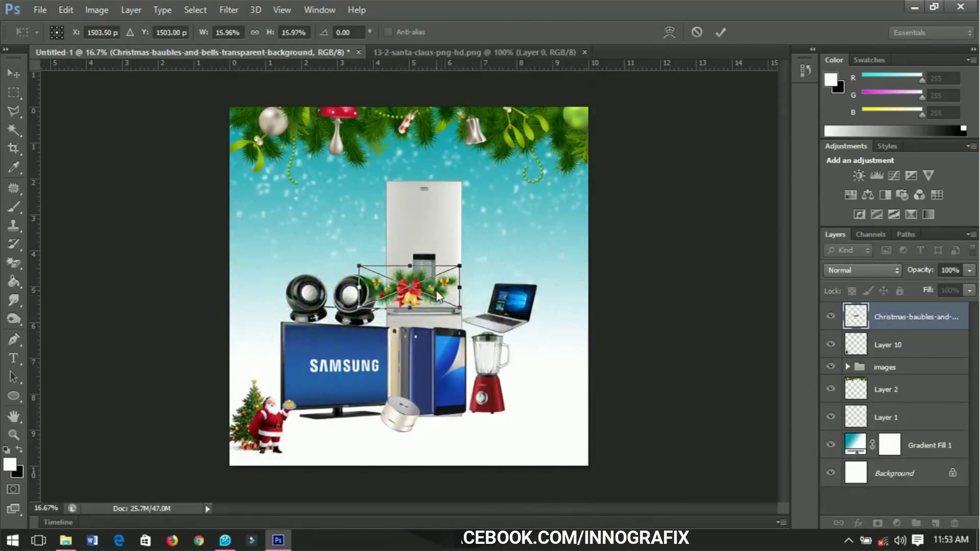
key("Return")
Step: Move the bells below the speaker at bottom centre and resize them to about 10%
mouse_move(421, 446)
left_mouse_down()
mouse_move(445, 445)
mouse_move(430, 435)
left_mouse_up()
key("ctrl+t")
key("Return")
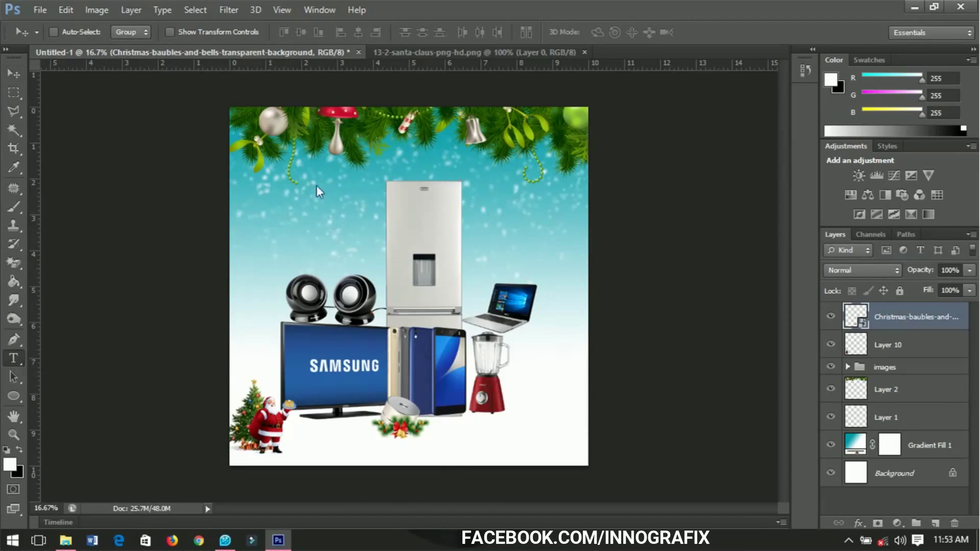
Step: Type 'Christmas' in red Krinkes Decor at the flyer's upper left
left_click(14, 359)
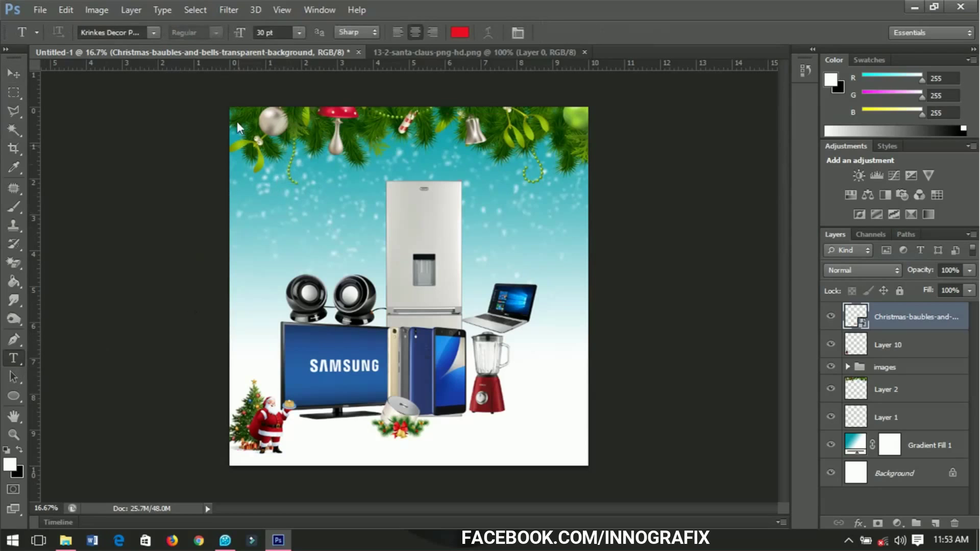
left_click(152, 32)
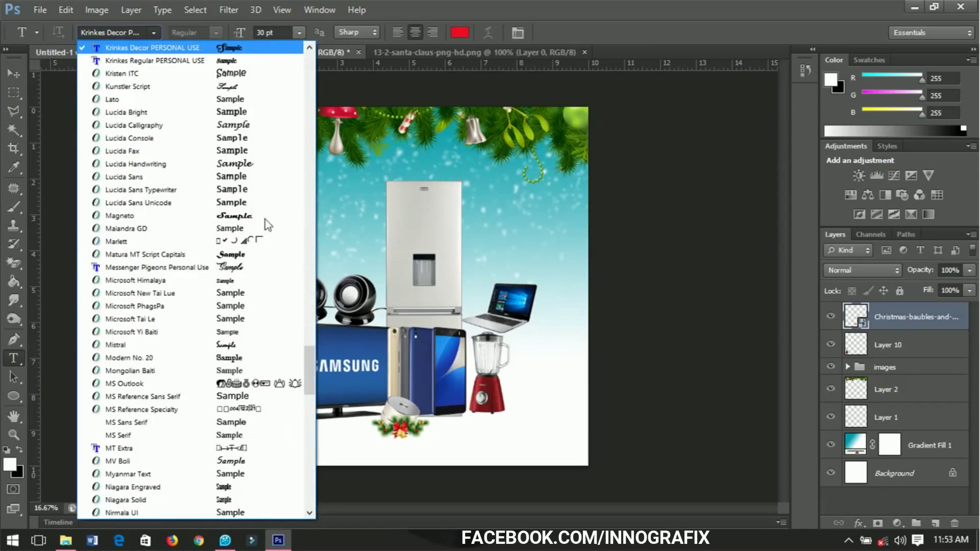
key("Escape")
left_click(459, 32)
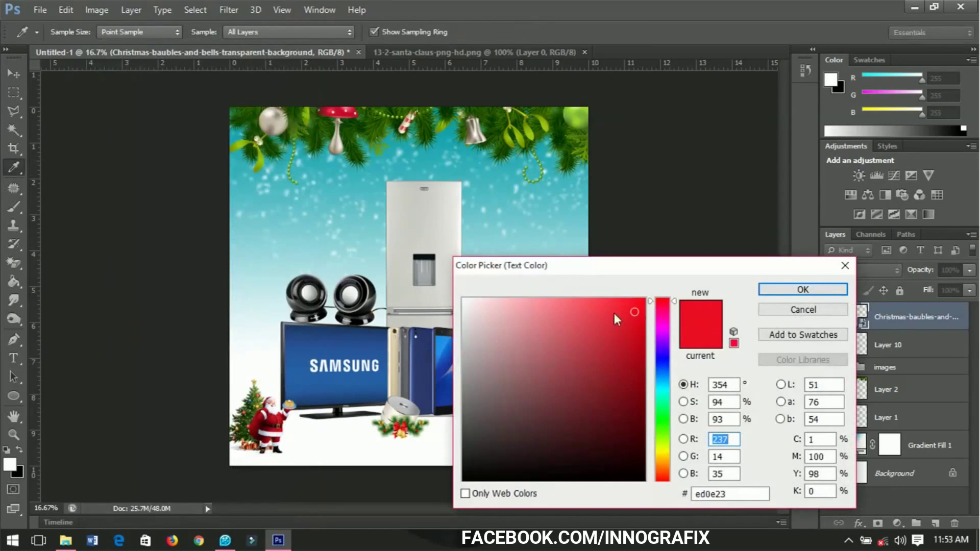
left_click(801, 288)
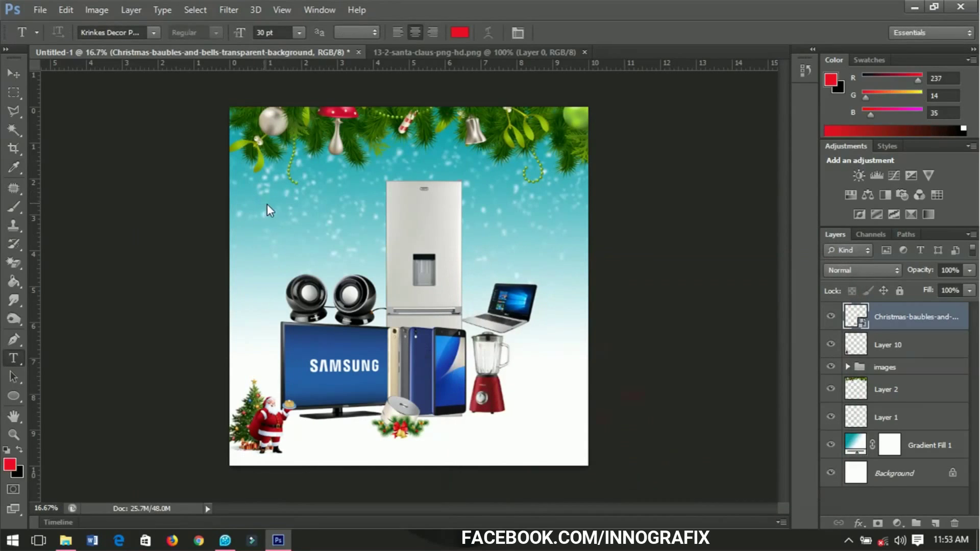
left_click(265, 204)
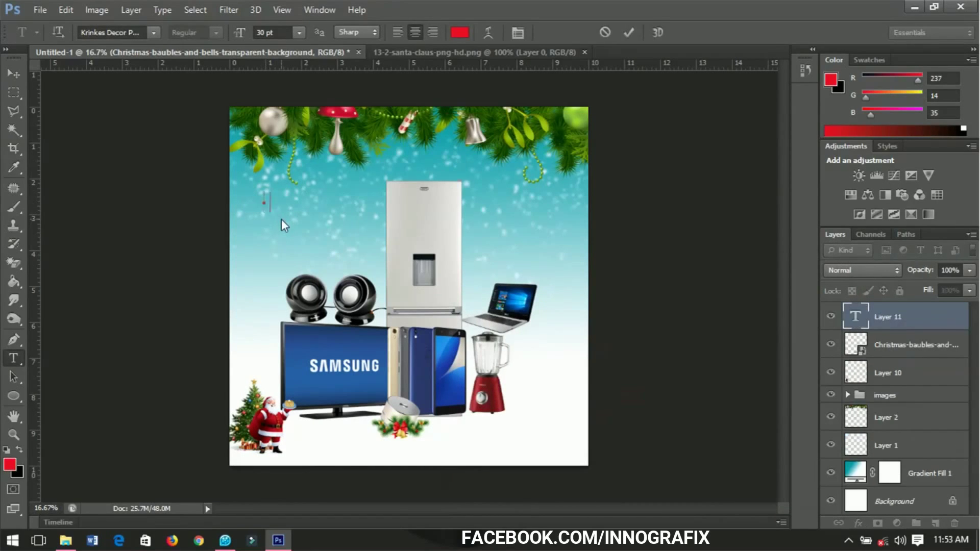
type("Christmas")
key("ctrl+Return")
Step: Move the Christmas title, enlarge it to about 272%, and nudge it up and left
key("v")
left_click_drag(274, 217, 380, 269)
key("ctrl+t")
key("Return")
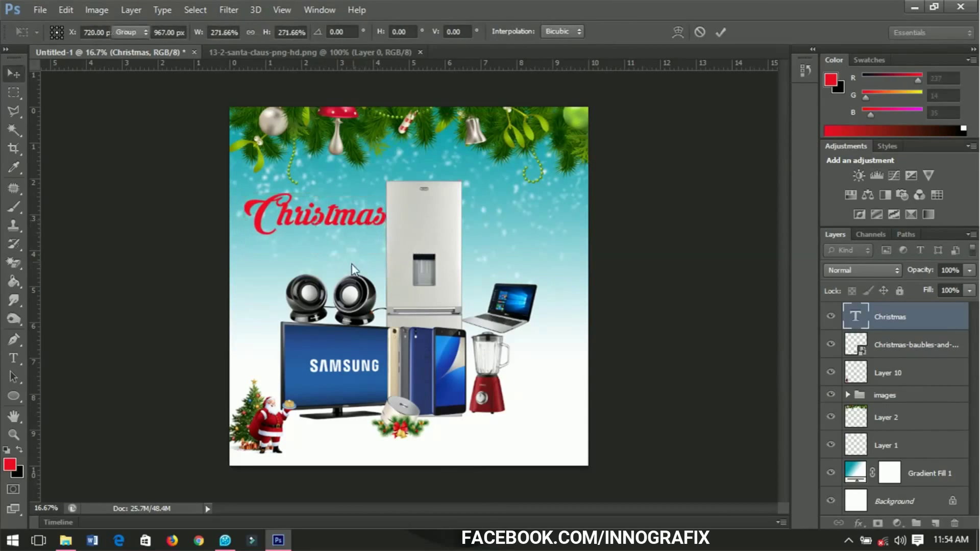
key("shift+Left")
key("shift+Left")
key("shift+Left")
key("shift+Left")
key("shift+Left")
key("shift+Left")
key("shift+Left")
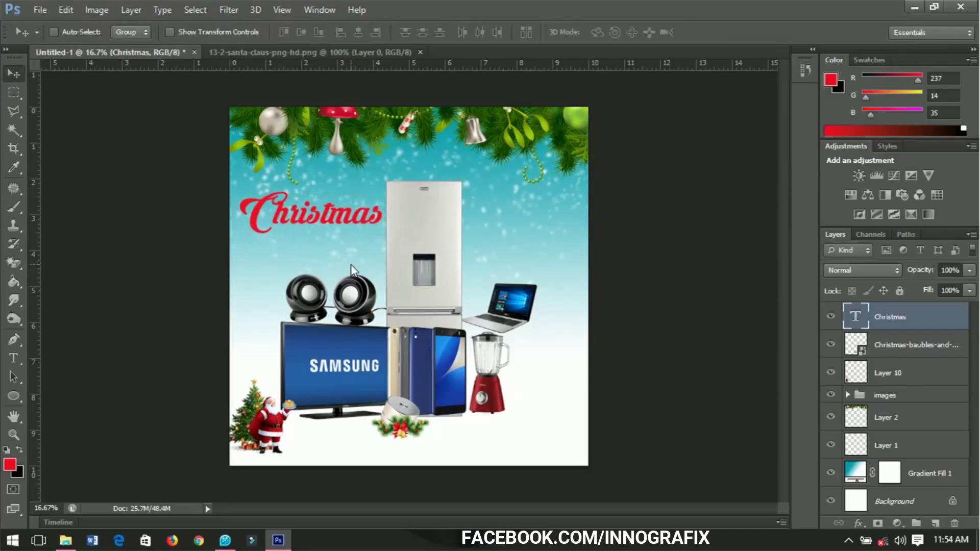
key("shift+Up")
key("shift+Up")
key("shift+Up")
key("shift+Up")
key("shift+Up")
key("shift+Up")
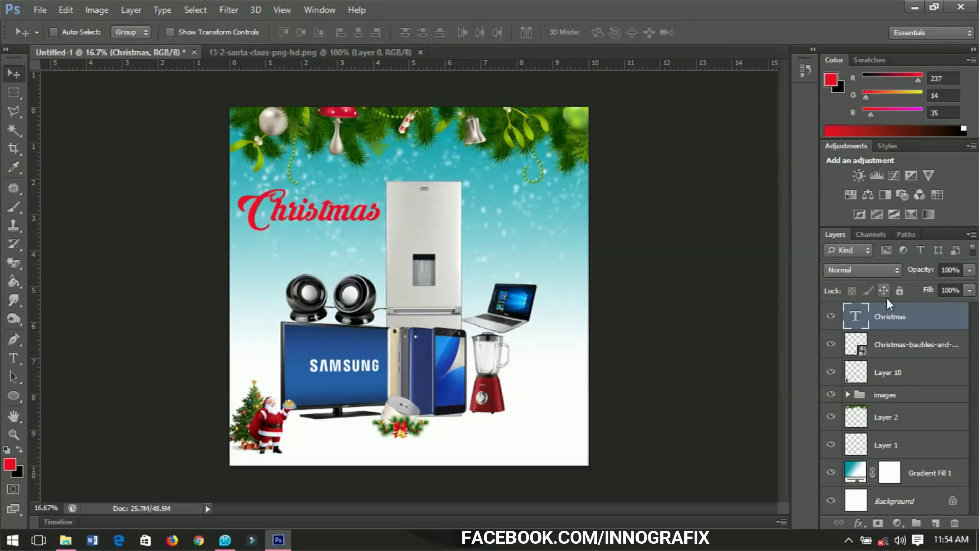
Step: Give the Christmas layer a white stroke about 5 px thick
right_click(891, 317)
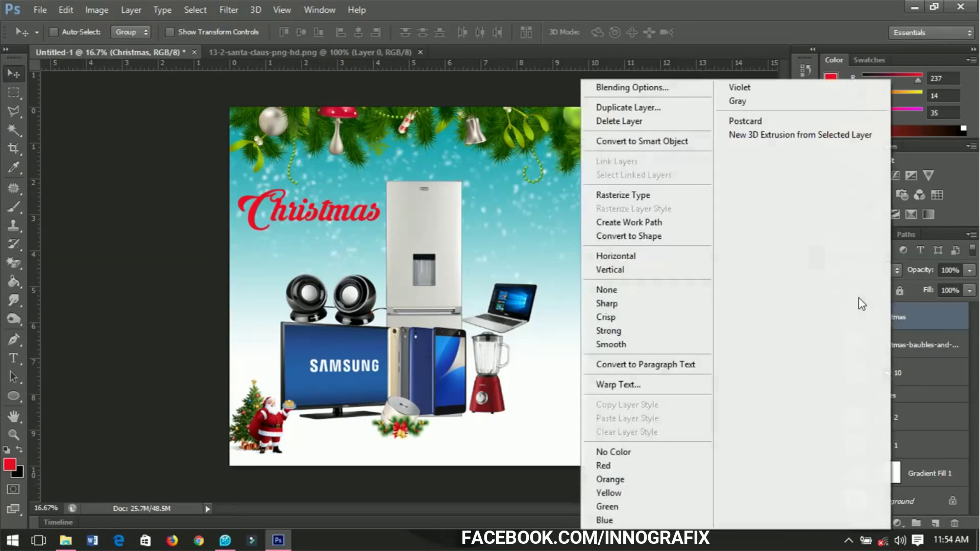
left_click(663, 89)
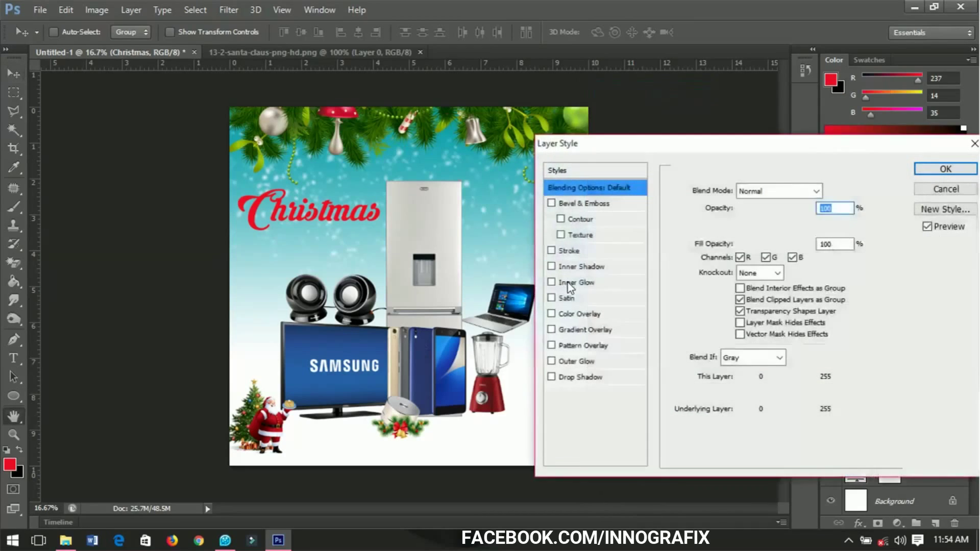
left_click(570, 251)
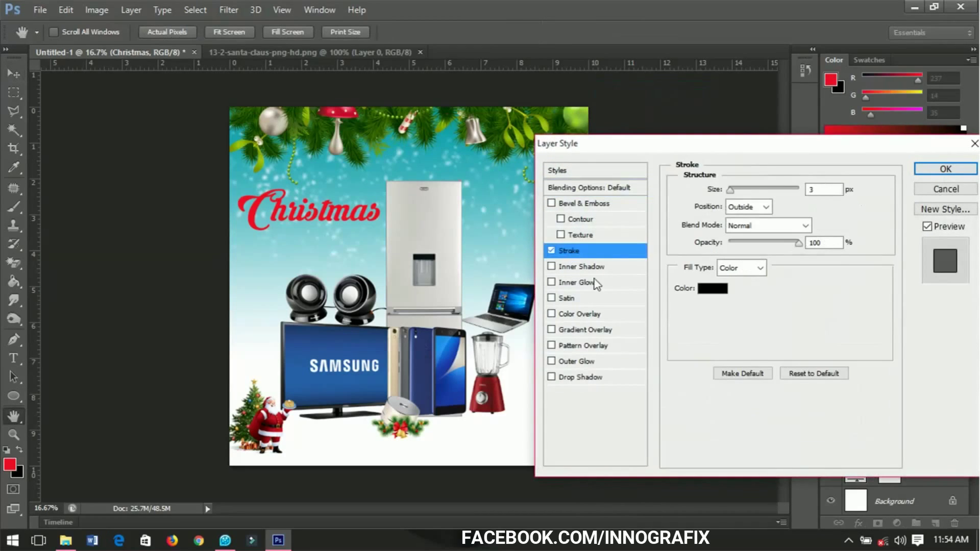
left_click(713, 288)
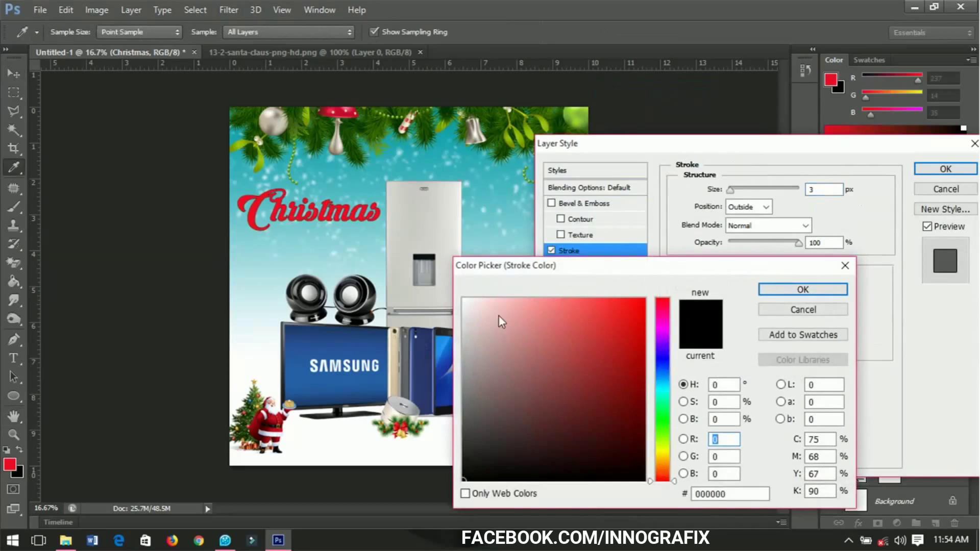
left_click_drag(499, 316, 439, 280)
left_click(791, 291)
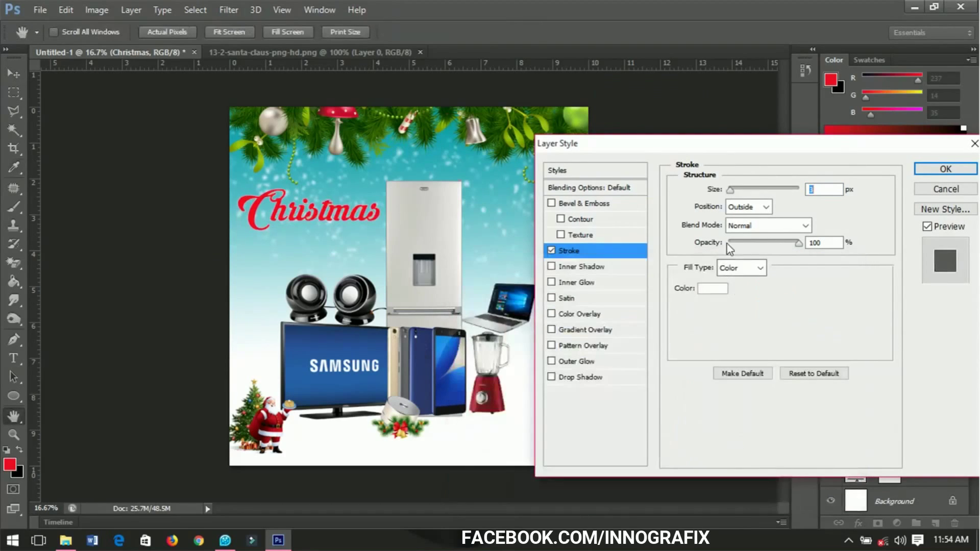
left_click_drag(733, 193, 735, 194)
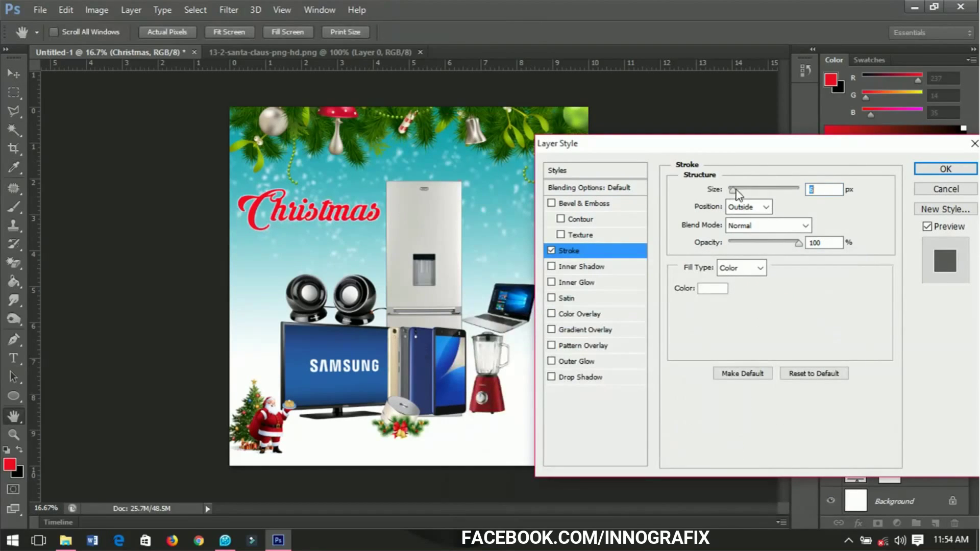
Step: Add an outer glow of size 49 px and apply the layer styles
left_click(572, 361)
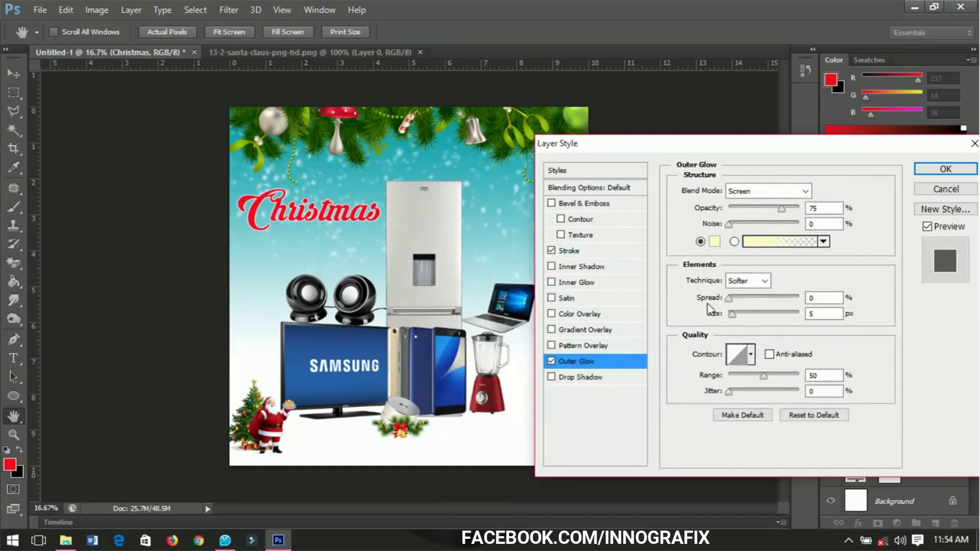
mouse_move(733, 315)
left_mouse_down()
mouse_move(746, 314)
mouse_move(737, 298)
mouse_move(748, 299)
mouse_move(752, 319)
left_mouse_up()
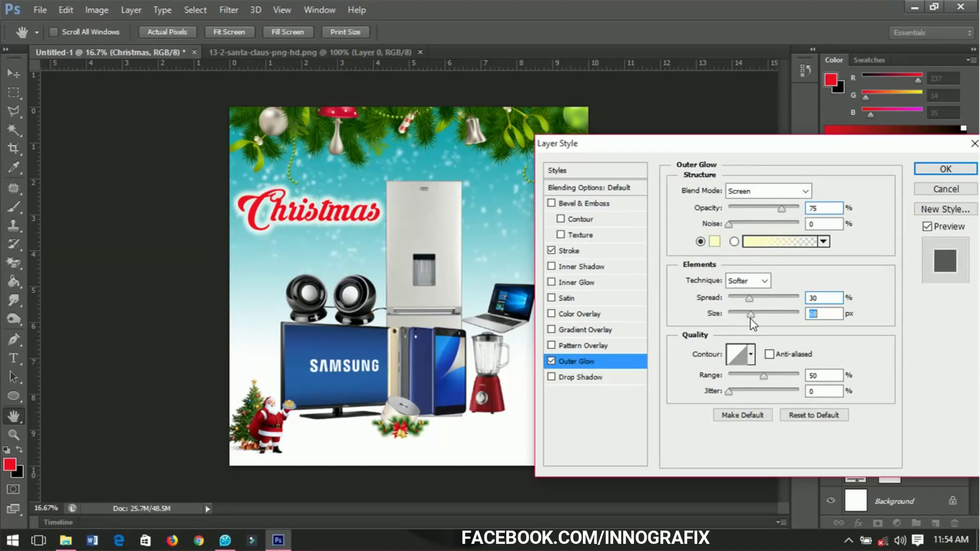
left_click(926, 172)
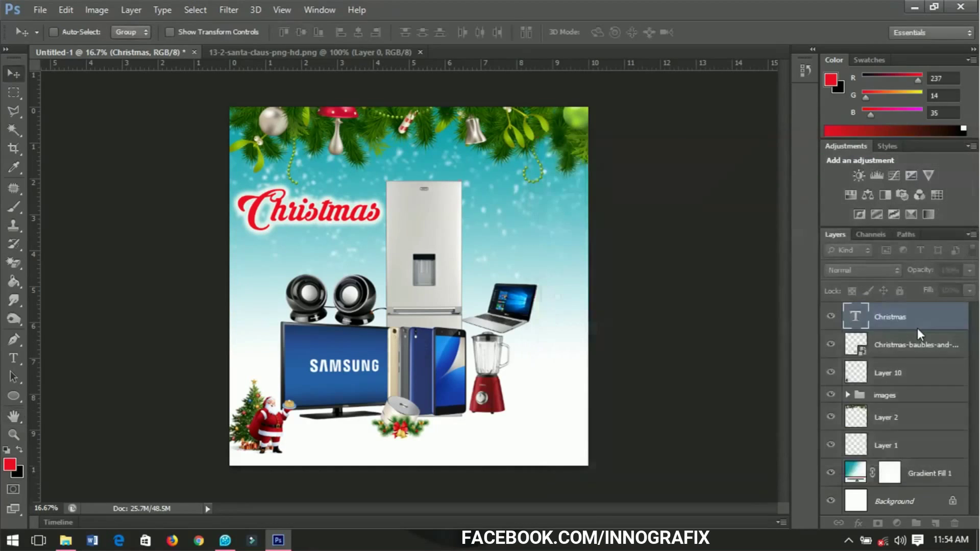
Step: Duplicate the Christmas title, move the copy beneath it, and select its word for replacement
left_click(965, 317)
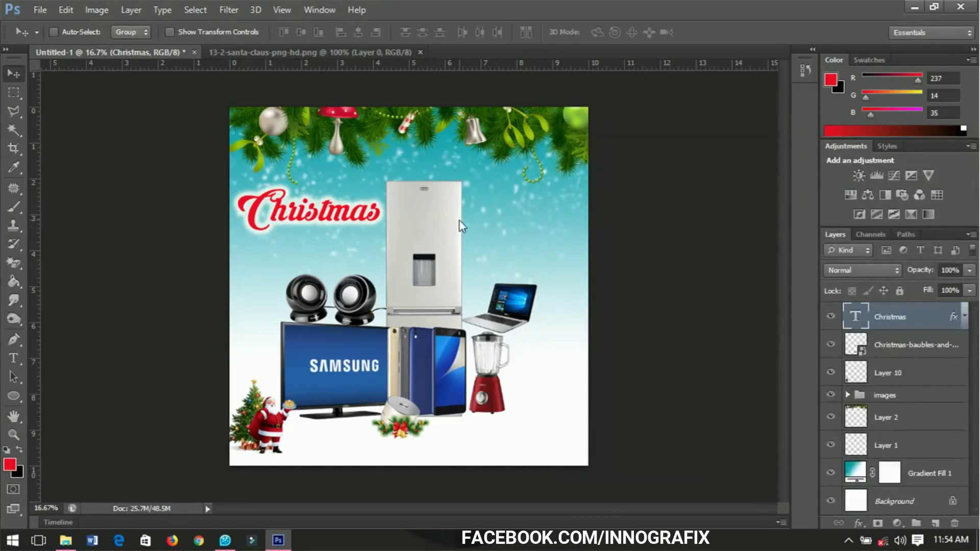
key("ctrl+j")
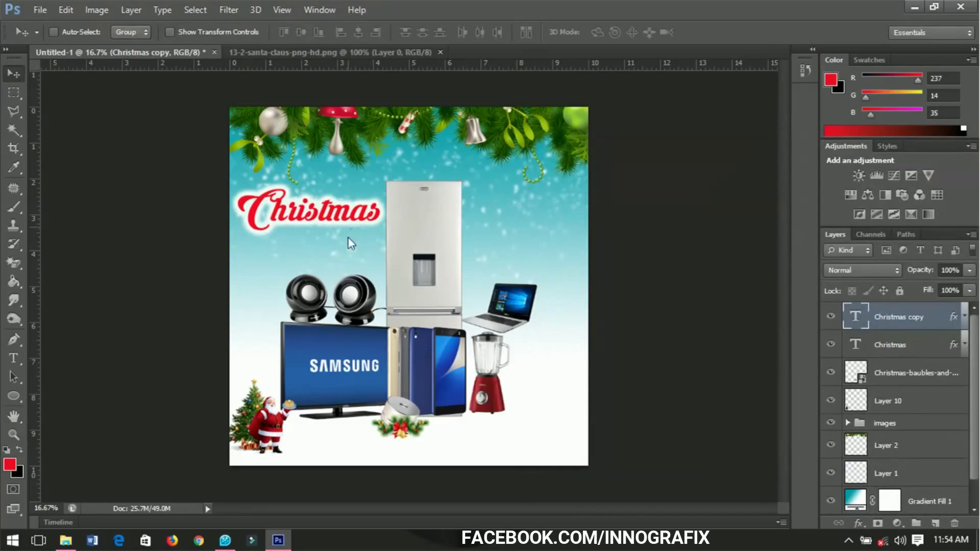
left_click_drag(348, 238, 351, 257)
key("t")
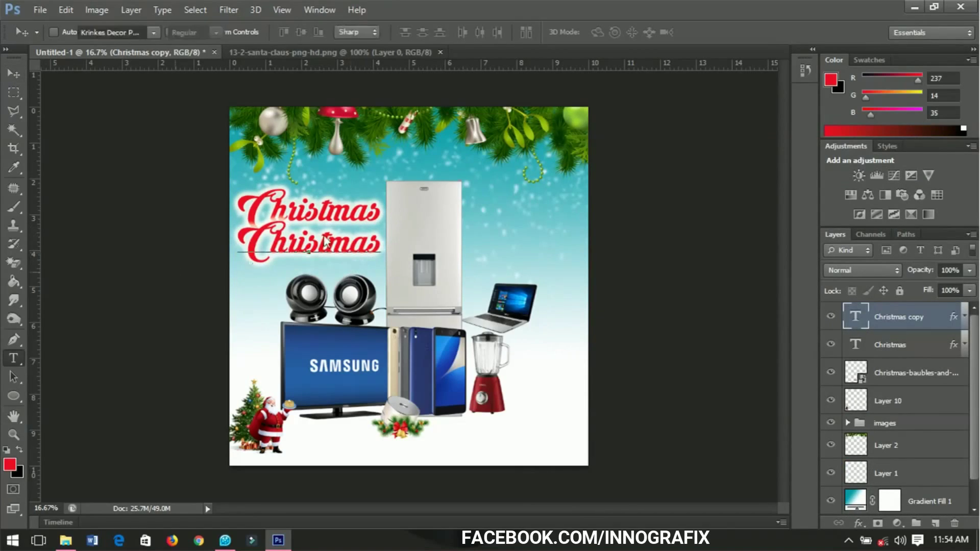
double_click(318, 249)
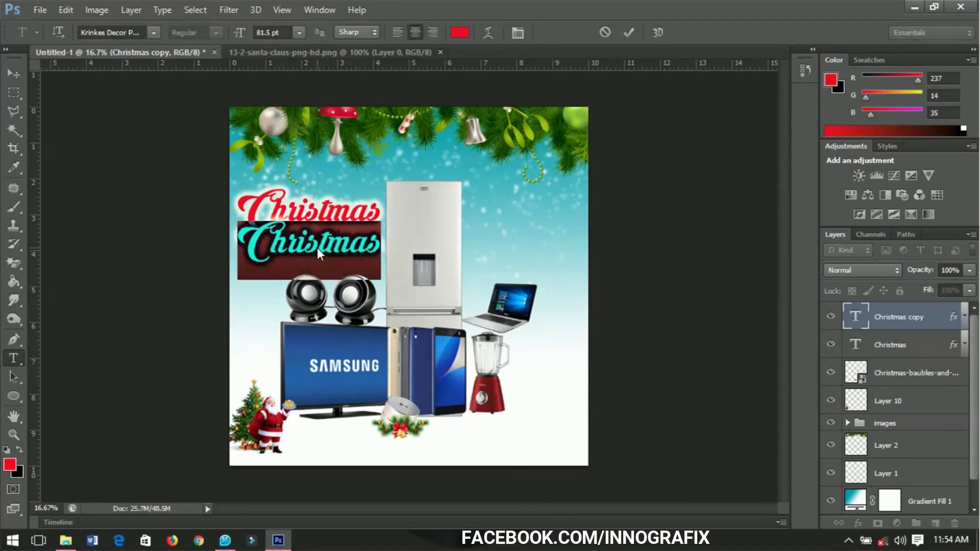
left_click(317, 248)
Step: Change the copied title's text to 'Promo' and nudge it slightly right
type("Promo")
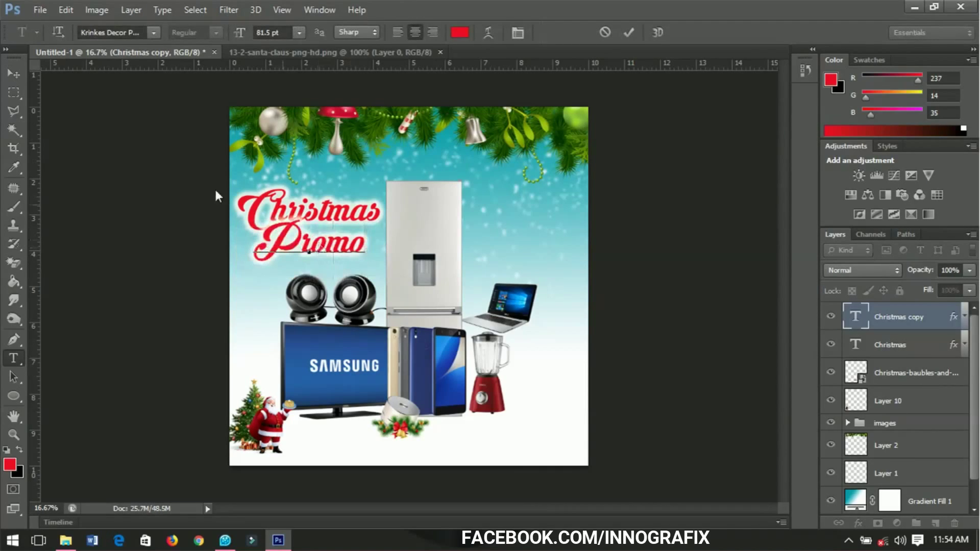
left_click(13, 74)
key("ctrl+Return")
key("v")
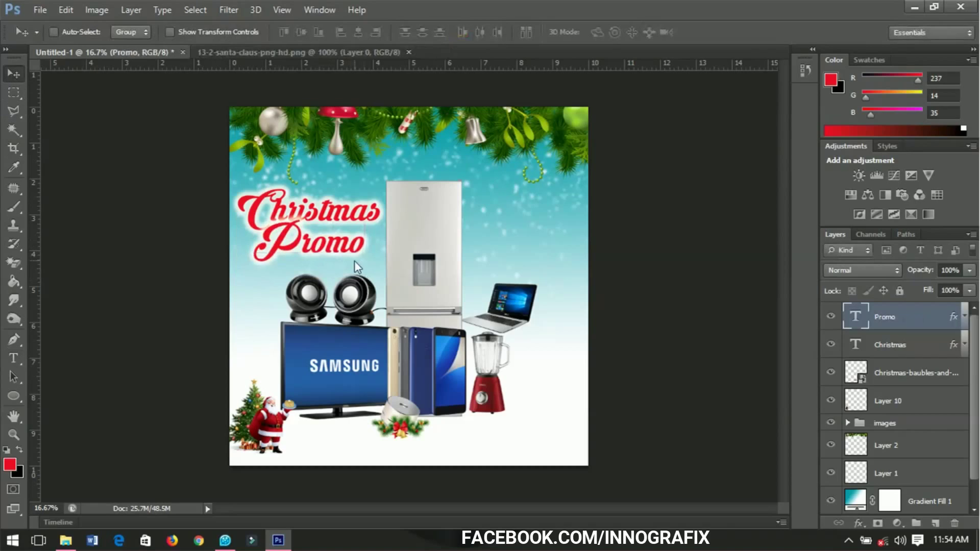
key("shift+Right")
key("shift+Right")
key("shift+Right")
key("shift+Right")
key("shift+Right")
key("shift+Right")
key("shift+Right")
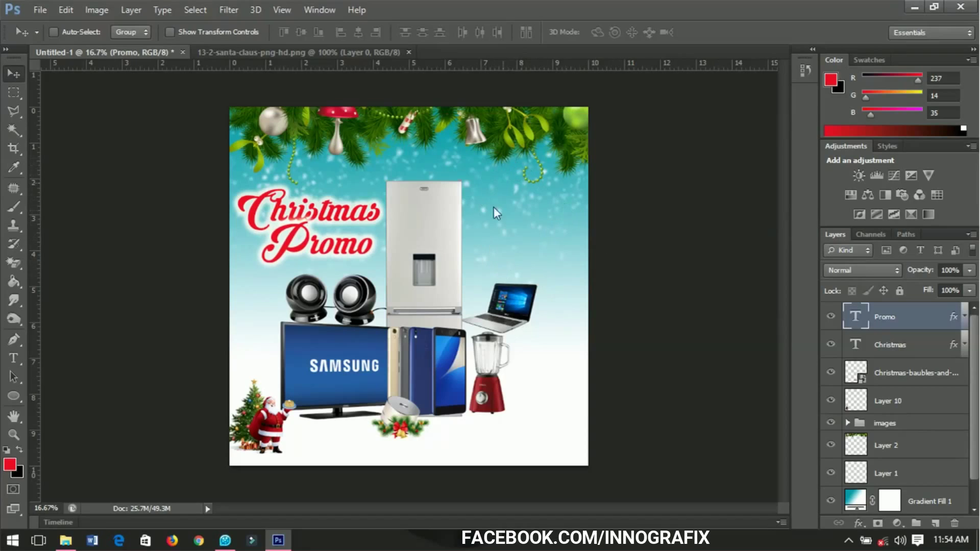
Step: Draw a red circle at the upper right beside the fridge and nudge it into place
left_click(9, 397)
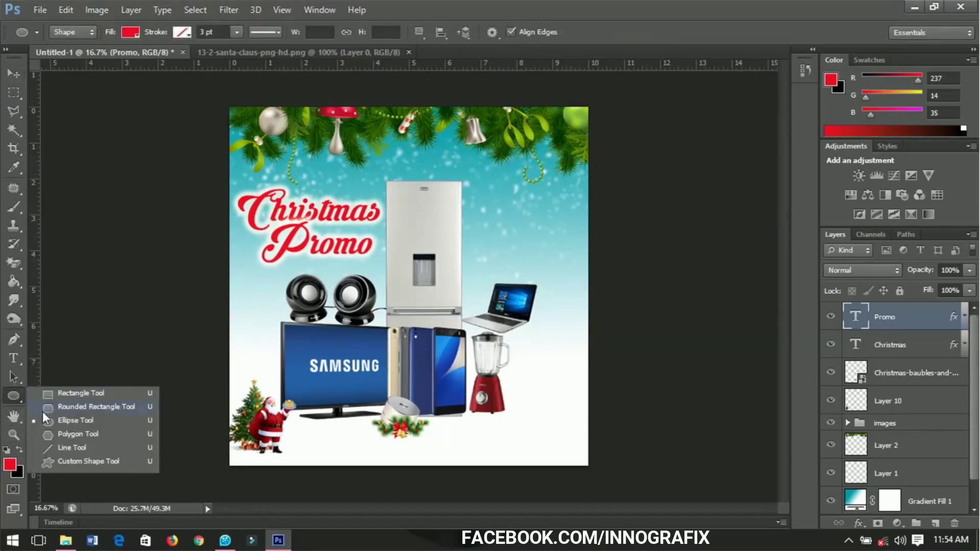
left_click(57, 420)
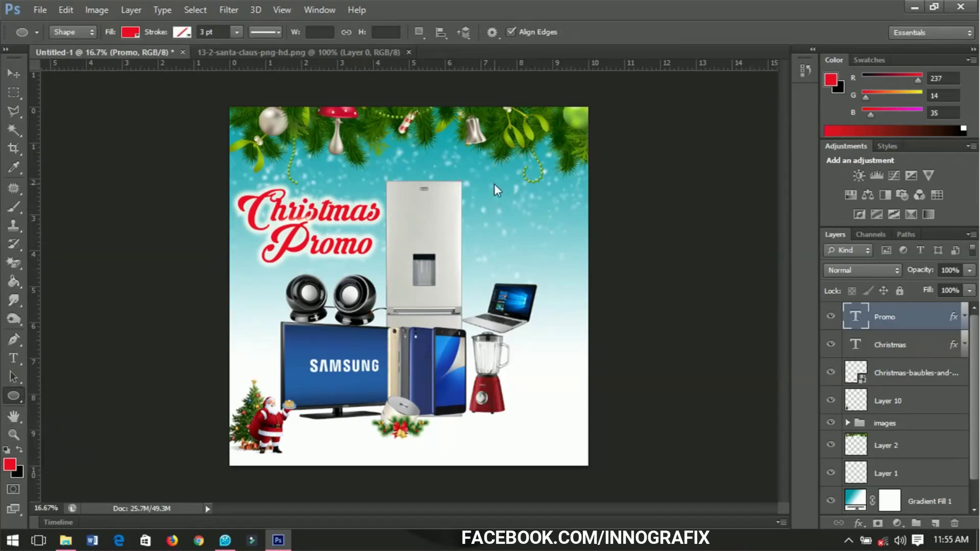
left_click_drag(481, 183, 580, 324)
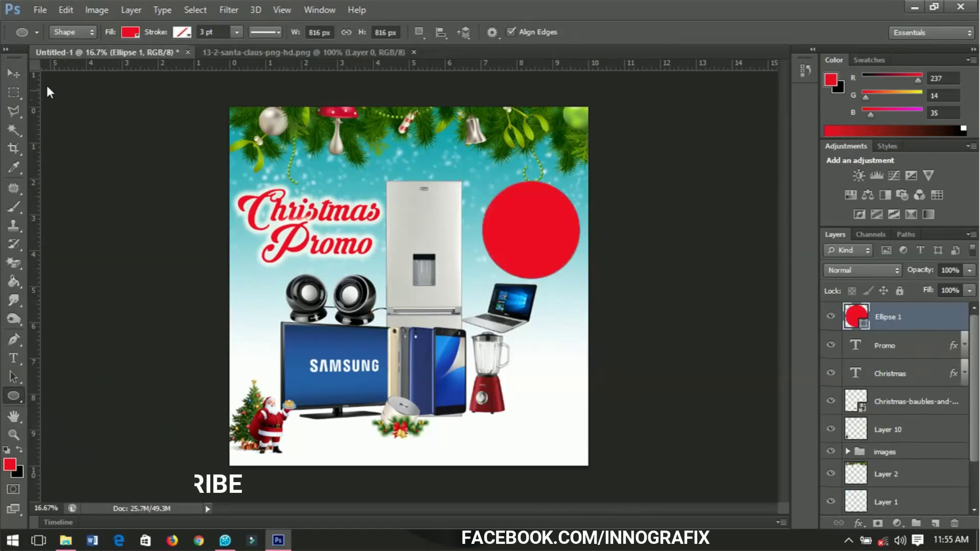
left_click(13, 74)
left_click_drag(482, 218, 476, 218)
key("shift+Left")
key("shift+Left")
key("shift+Left")
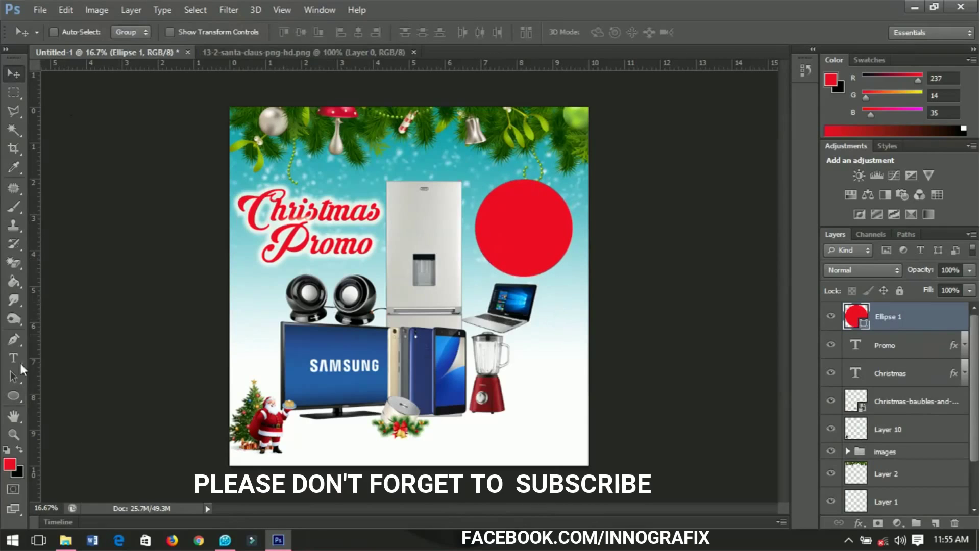
Step: Set the text tool to a Helvetica font with a yellow colour
left_click(12, 357)
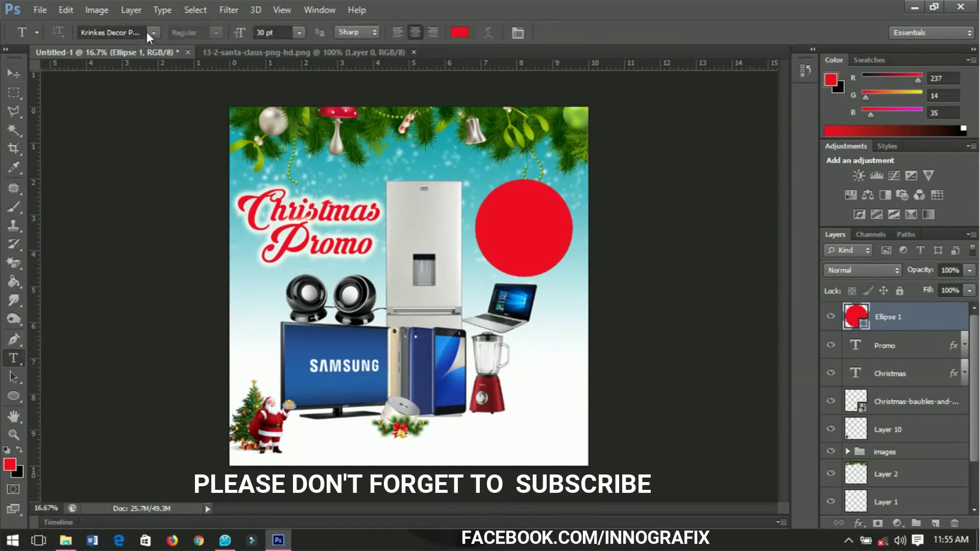
left_click(144, 32)
type("helv")
key("Return")
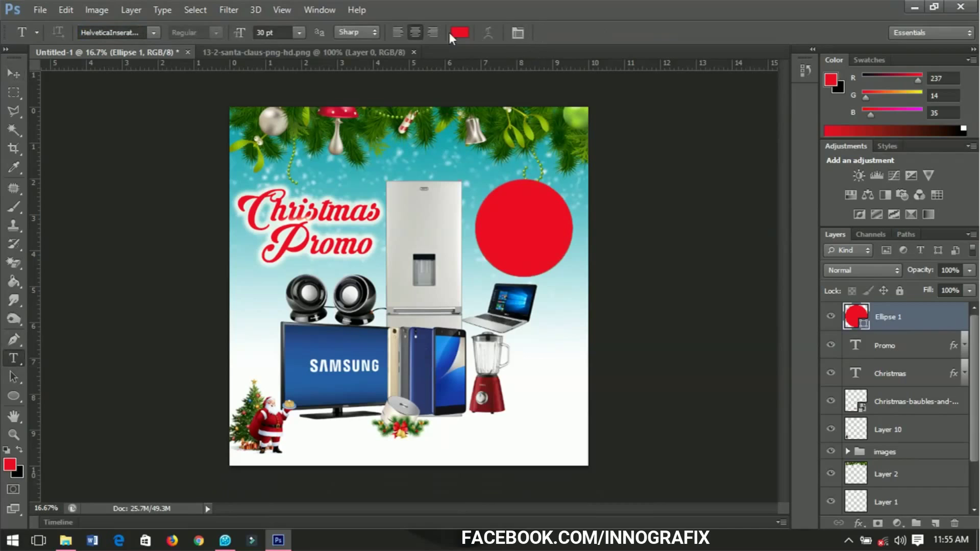
left_click(463, 32)
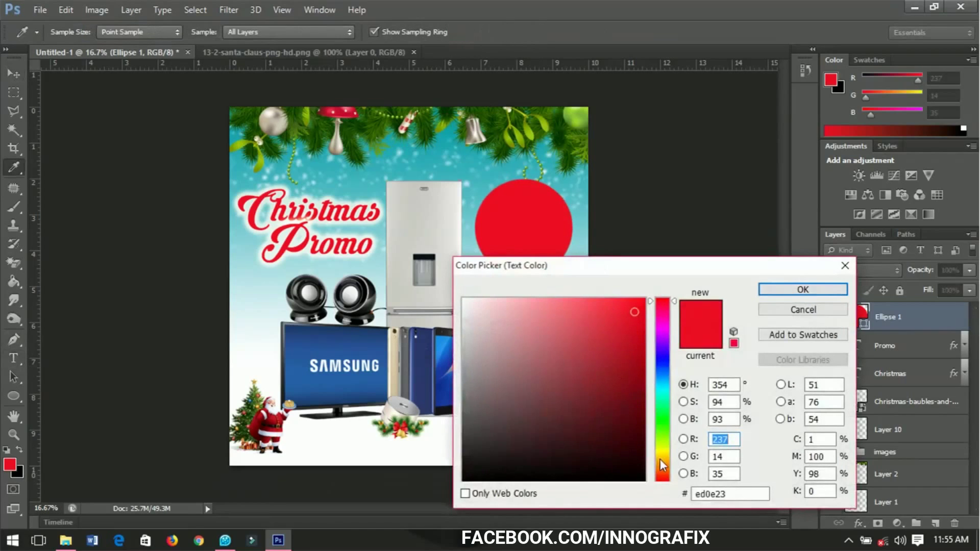
left_click_drag(660, 461, 662, 455)
left_click(767, 289)
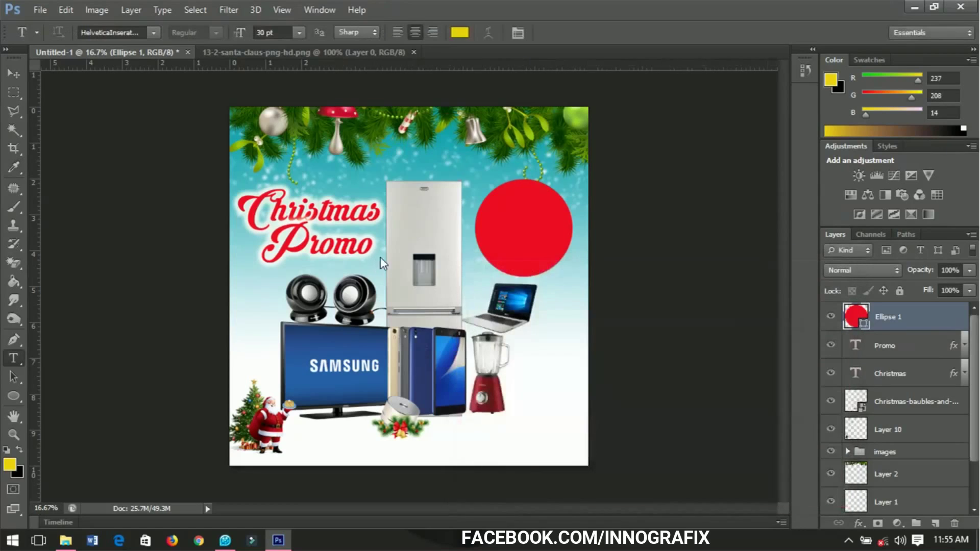
Step: Type 'UP TO' in capitals and move it onto the top of the red circle
left_click(473, 280)
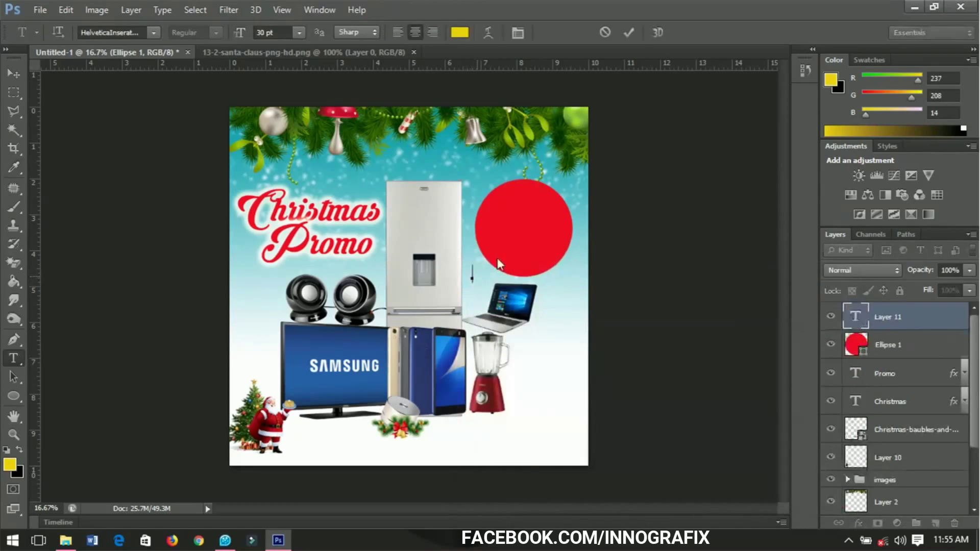
type("UP to")
key("ctrl+a")
key("Right")
key("ctrl+shift+k")
left_click(12, 77)
left_click_drag(452, 298, 516, 233)
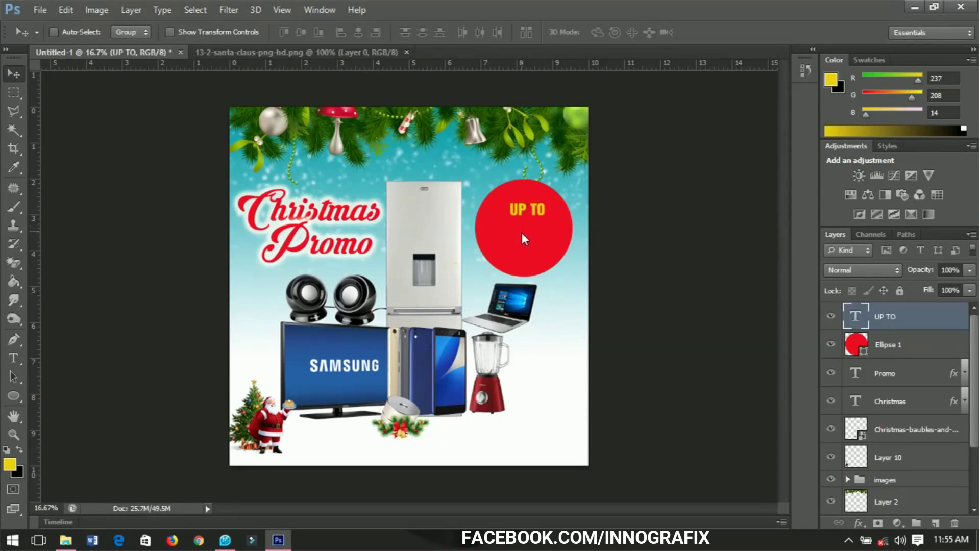
Step: Recolour the UP TO text to a brighter lemon yellow (fcff00)
key("t")
triple_click(523, 214)
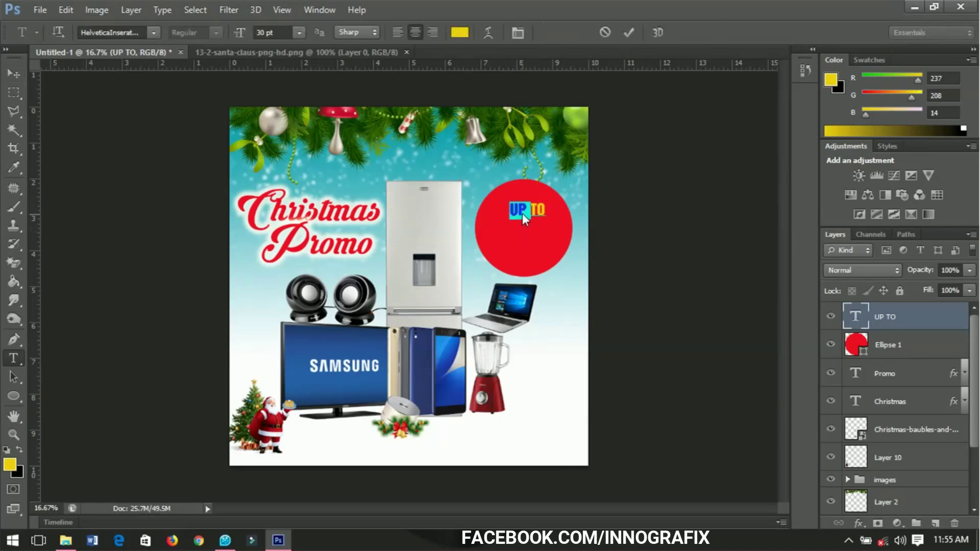
left_click(459, 33)
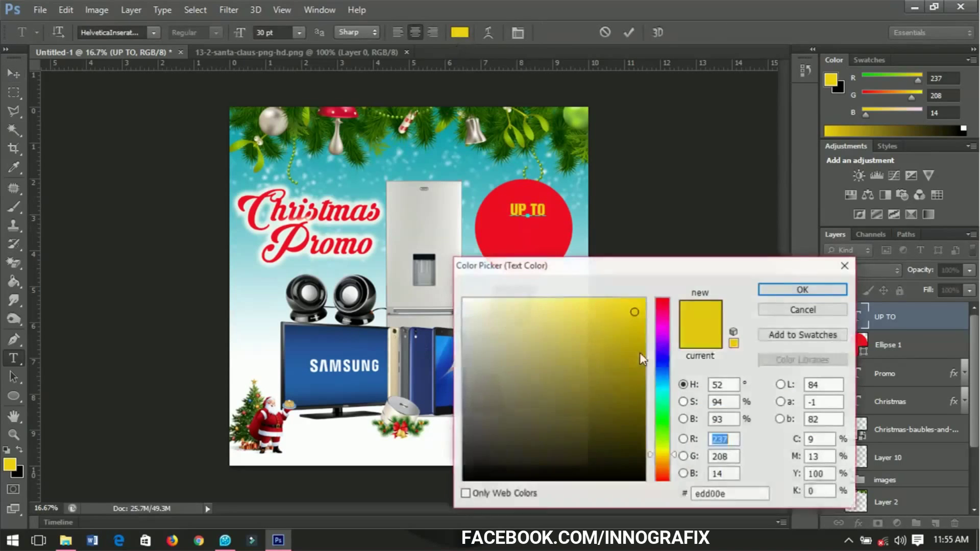
left_click(645, 301)
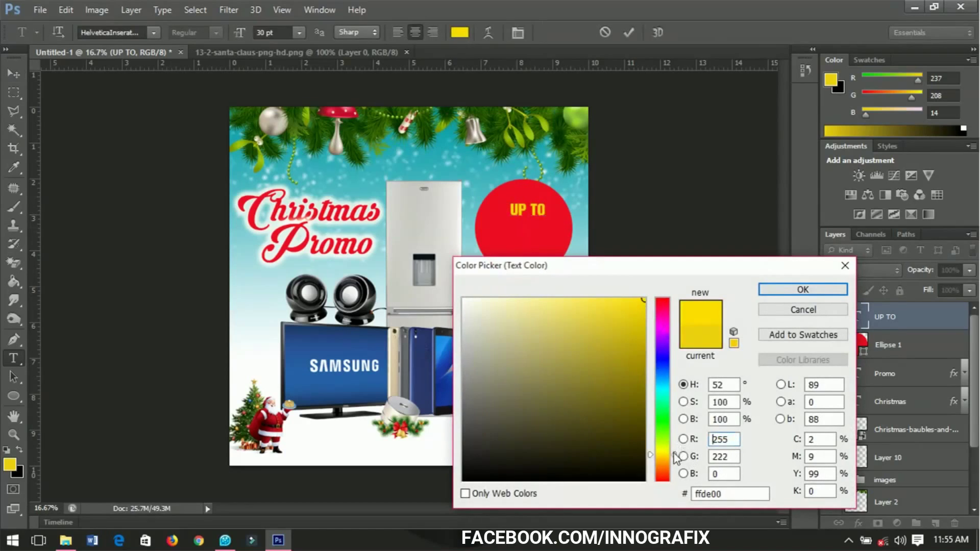
left_click_drag(673, 455, 673, 449)
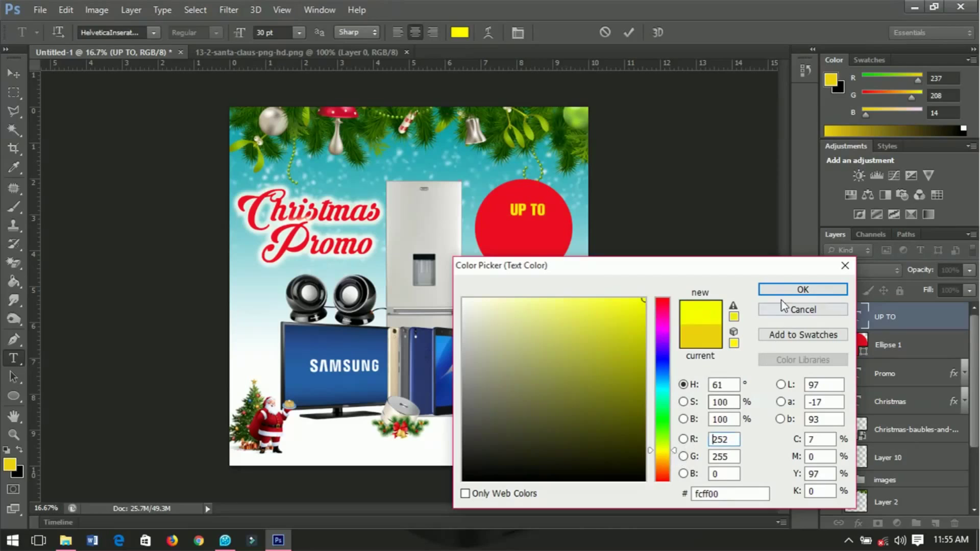
left_click(717, 267)
left_click(804, 289)
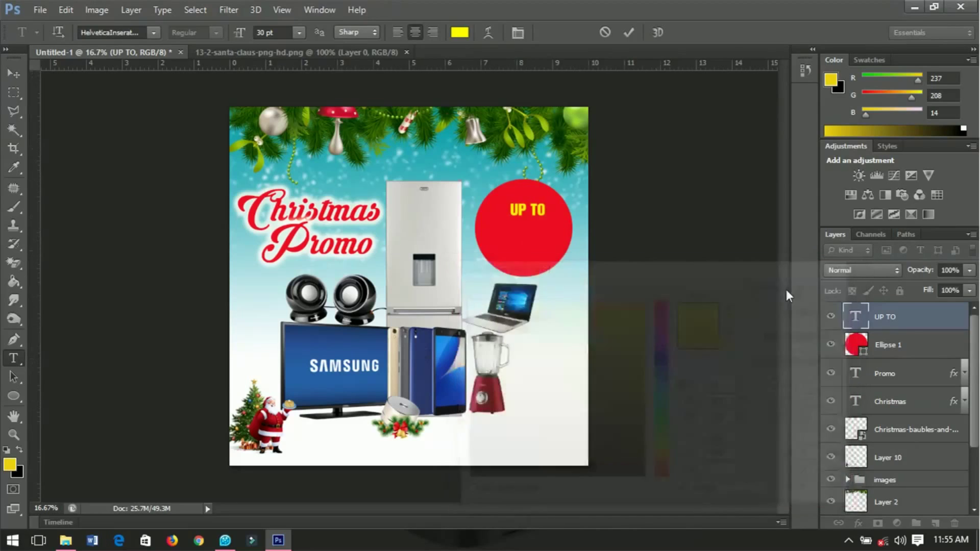
Step: Enlarge the UP TO text to about 128% and nudge it up and left
left_click(14, 75)
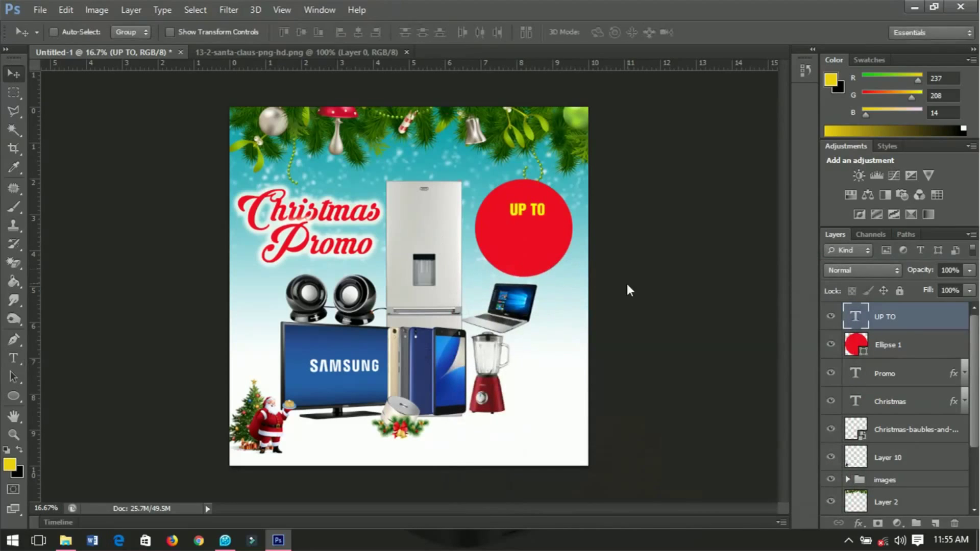
key("ctrl+t")
left_click_drag(546, 219, 551, 228)
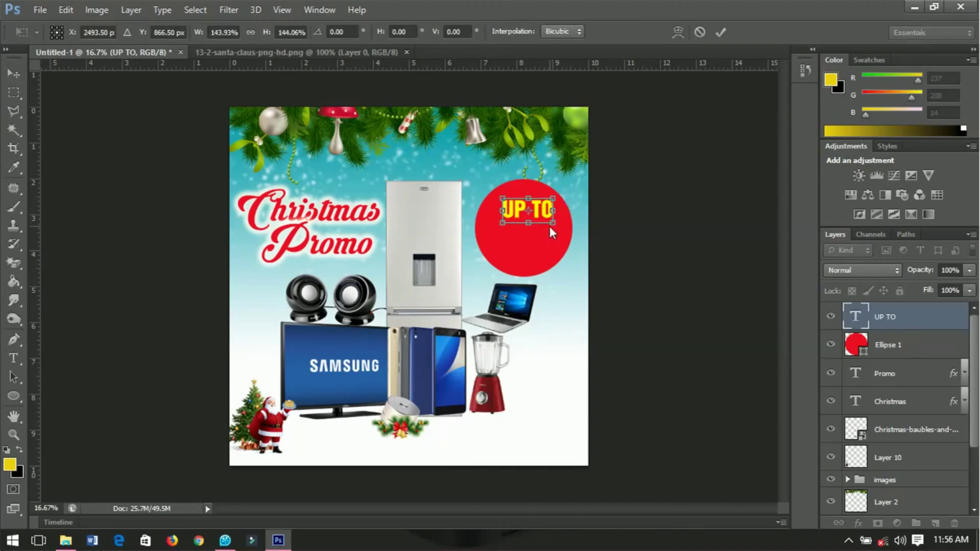
left_click_drag(547, 225, 547, 223)
key("Return")
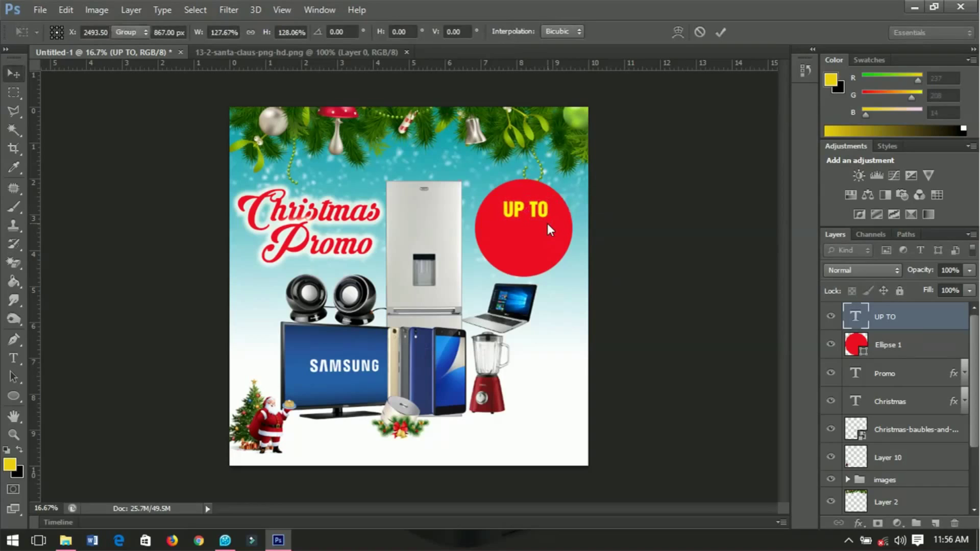
key("shift+Up")
key("shift+Up")
key("shift+Up")
key("shift+Up")
key("shift+Up")
key("shift+Up")
key("shift+Left")
key("shift+Left")
key("shift+Left")
key("shift+Left")
key("Return")
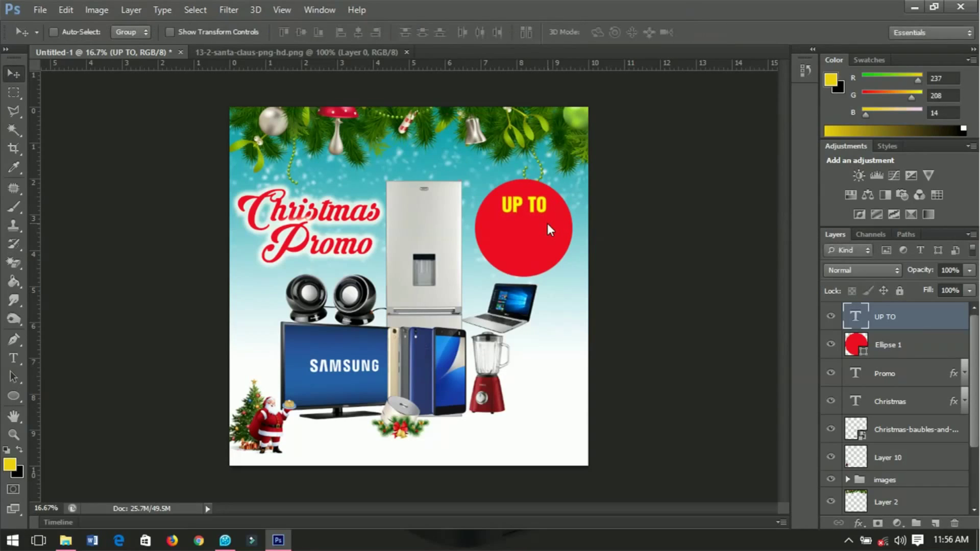
Step: Duplicate UP TO below itself, change the copy to '50%', and enlarge it to about 184%
key("ctrl+j")
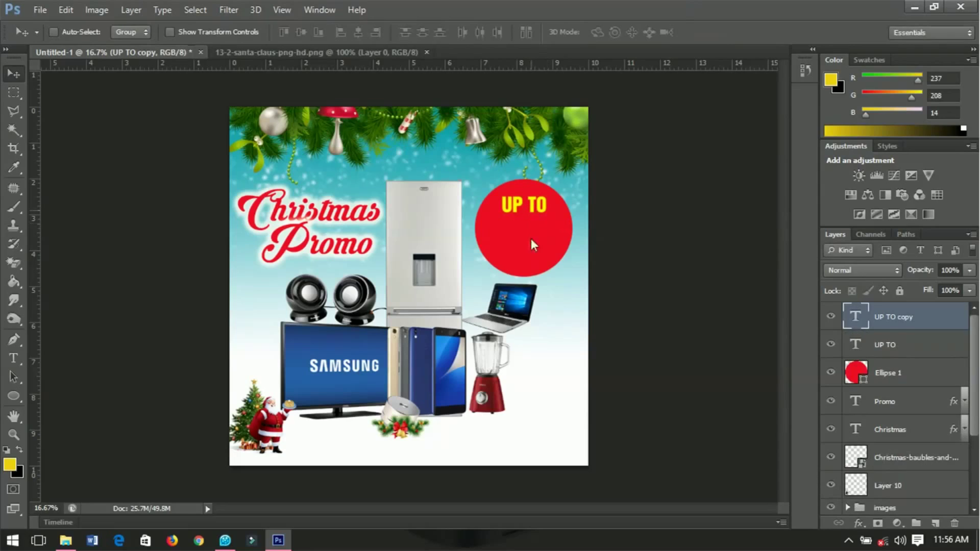
left_click_drag(530, 207, 528, 238)
key("t")
double_click(529, 237)
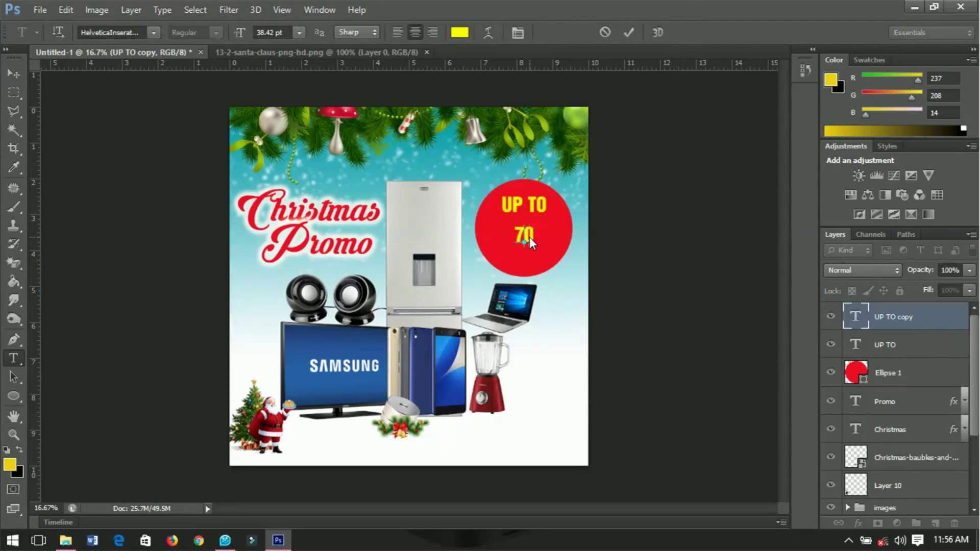
type("50%")
left_click(15, 76)
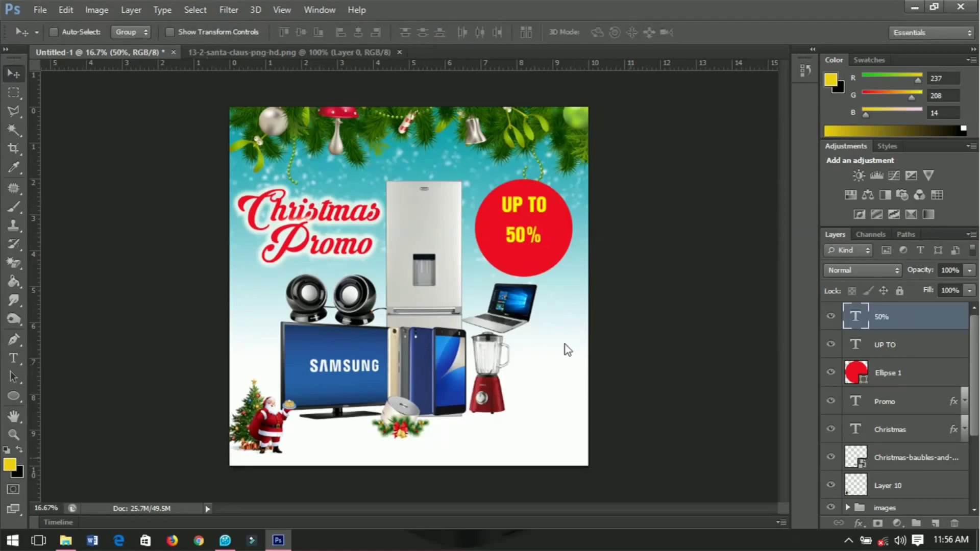
key("ctrl+t")
left_click_drag(544, 249, 561, 262)
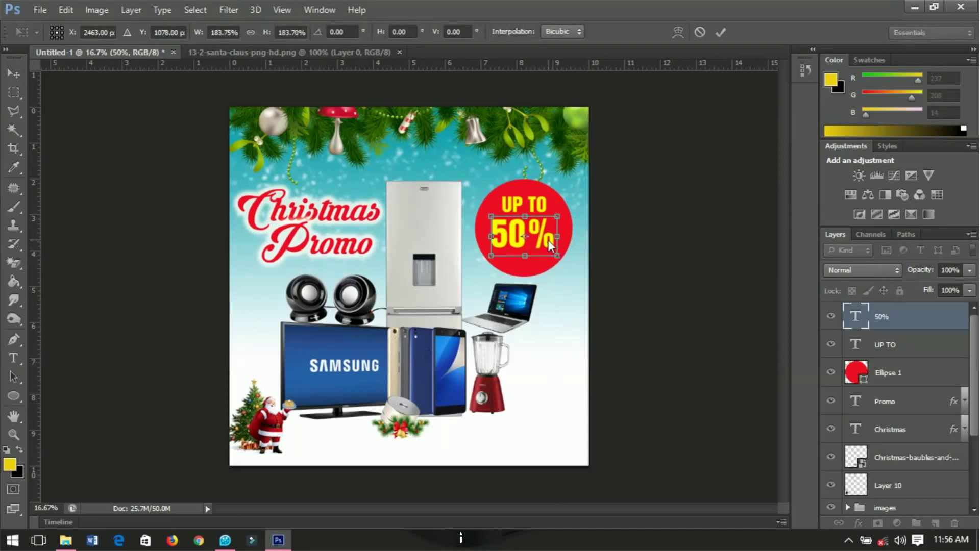
key("Return")
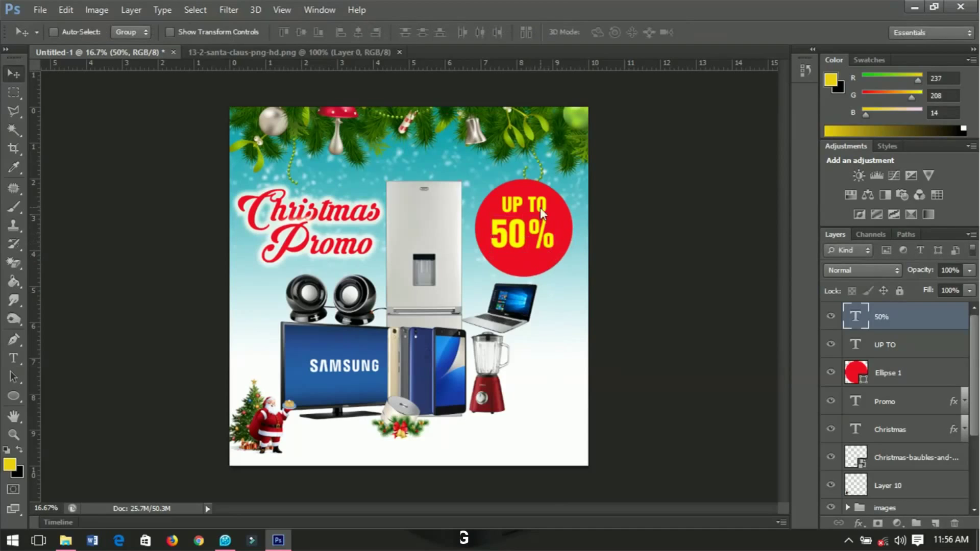
Step: Nudge the UP TO and 50% lines into position inside the circle
right_click(538, 208)
left_click(563, 215)
key("shift+Up")
key("shift+Up")
key("shift+Up")
key("shift+Up")
key("shift+Up")
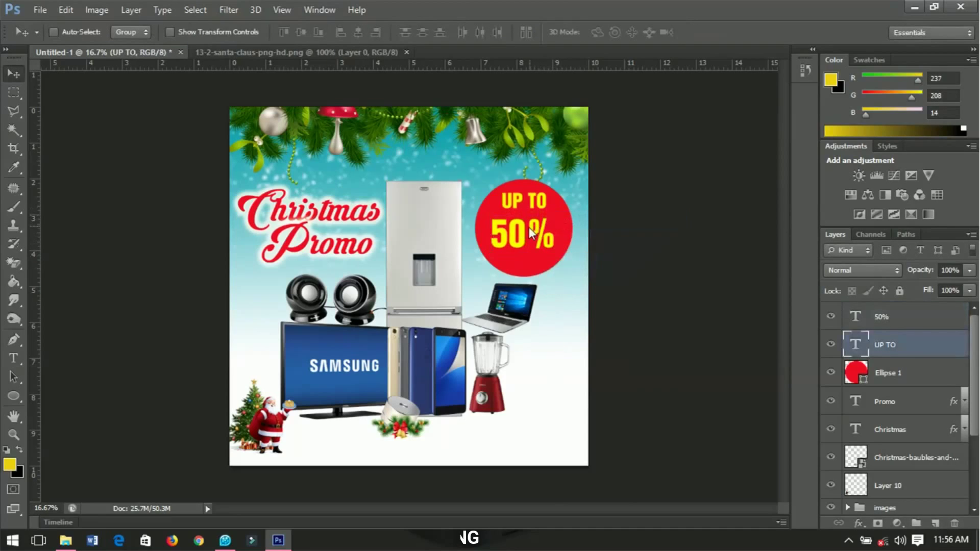
right_click(528, 226)
left_click(547, 237)
key("shift+Up")
key("shift+Up")
key("shift+Up")
key("shift+Up")
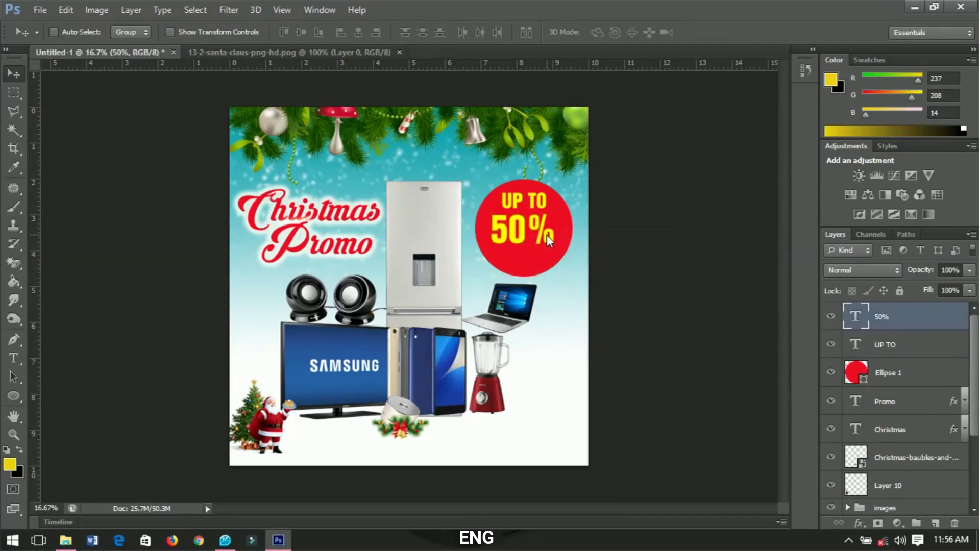
key("shift+Down")
key("shift+Down")
key("shift+Down")
key("shift+Down")
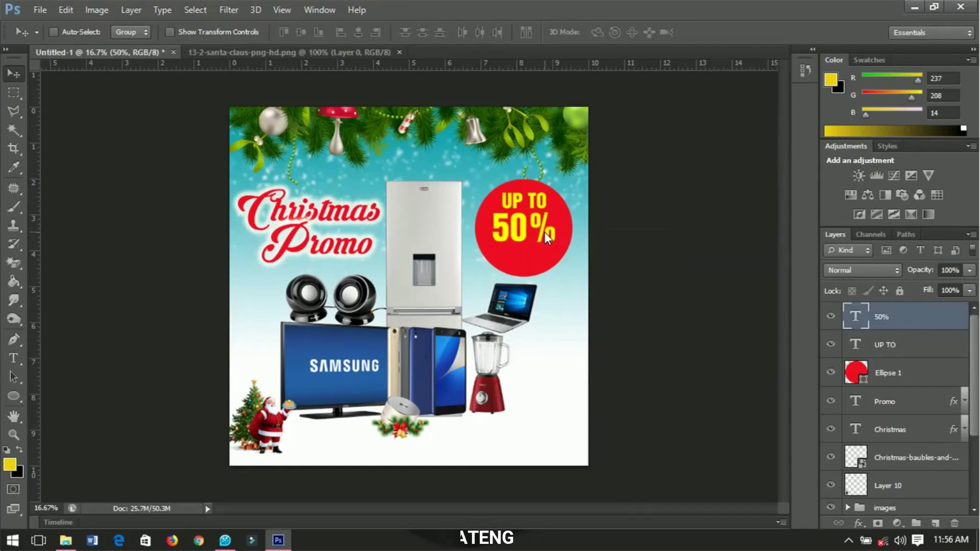
Step: Duplicate the UP TO layer and move the copy below the 50% line
right_click(521, 197)
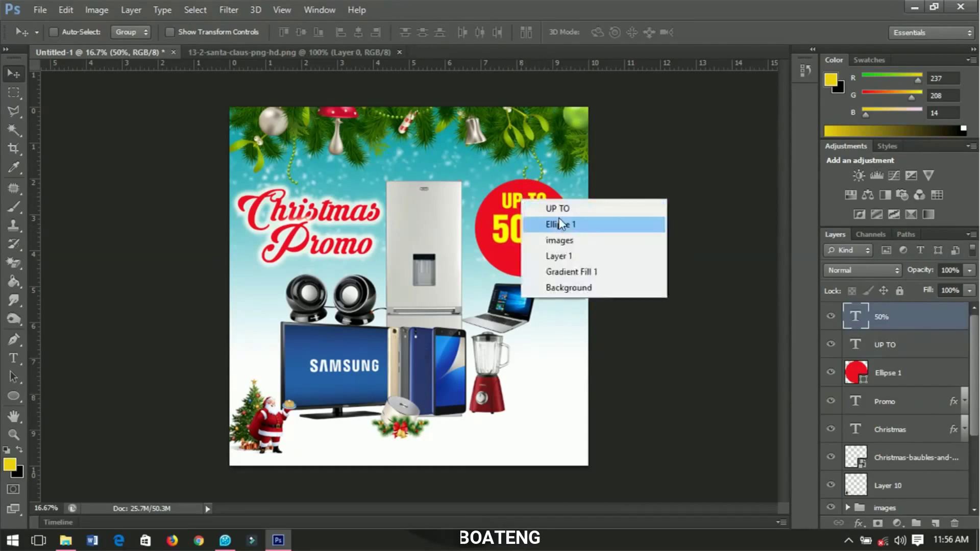
left_click(559, 212)
key("ctrl+j")
left_click_drag(526, 198, 521, 250)
Step: Retype the copy as 'DISCOUNT' and shrink it to 75% to fit the circle
key("t")
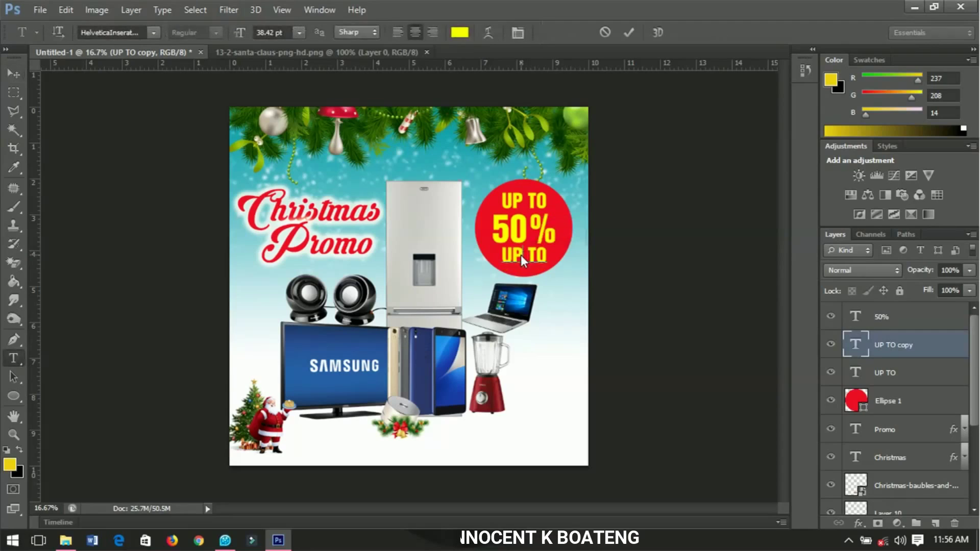
triple_click(521, 256)
key("Right")
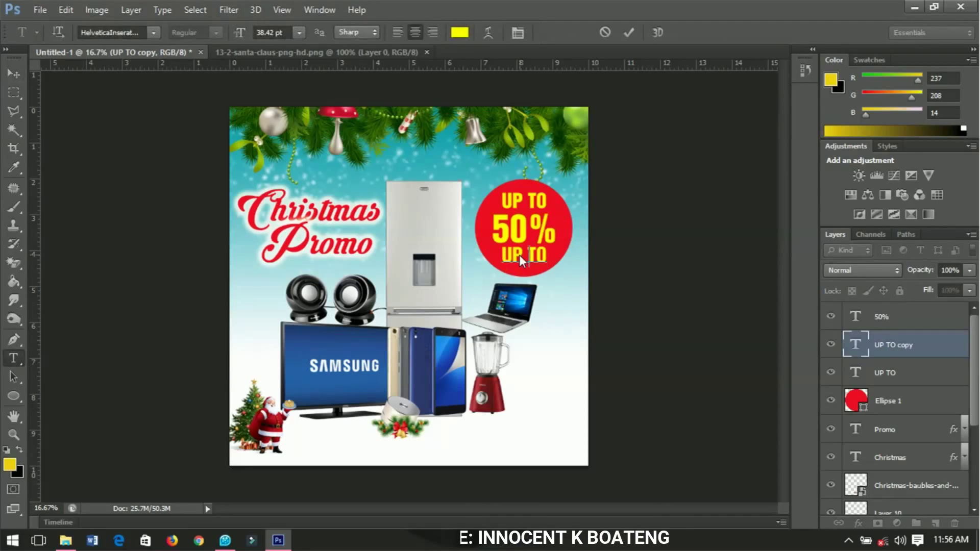
key("BackSpace")
key("BackSpace")
key("BackSpace")
key("BackSpace")
key("BackSpace")
type("DISCOUNT")
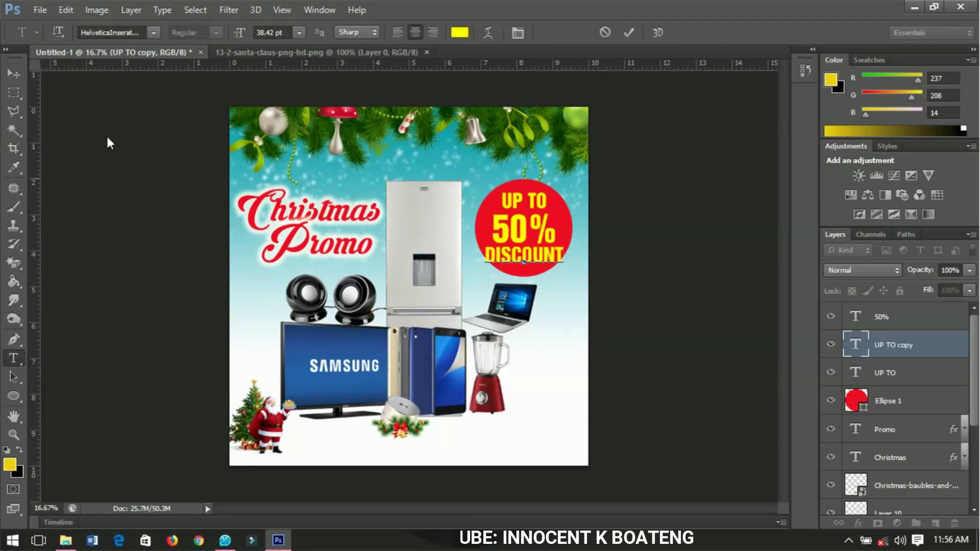
left_click(13, 73)
key("ctrl+t")
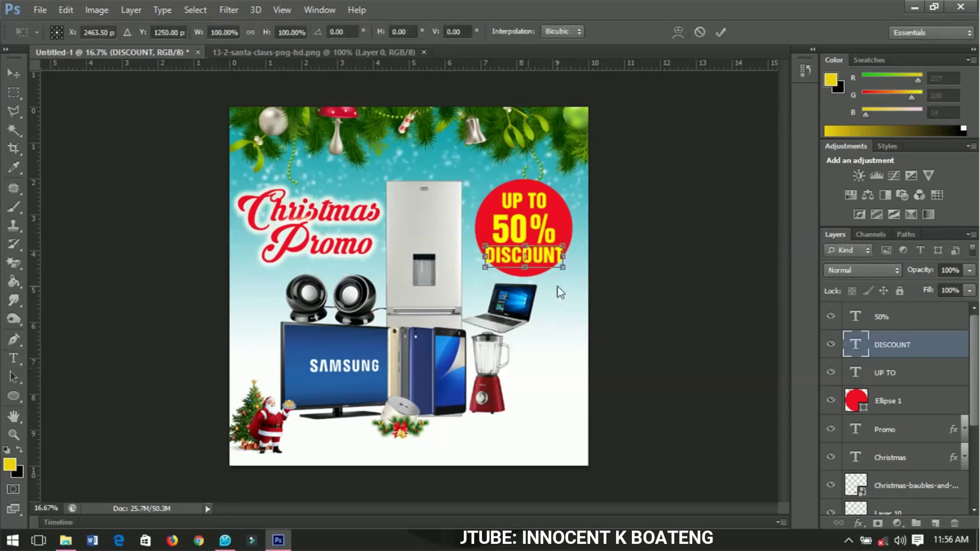
left_click_drag(560, 267, 555, 268)
key("Return")
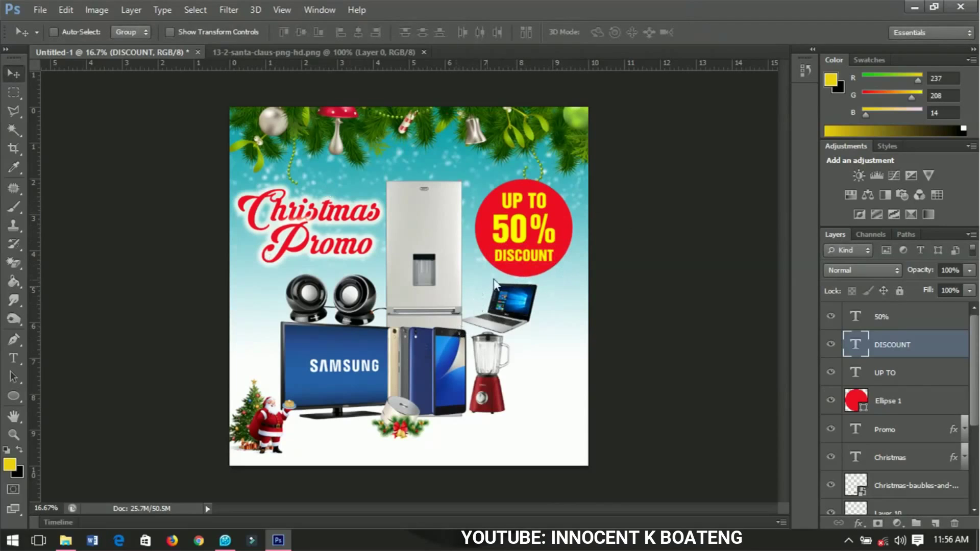
Step: Draw a wide rectangle along the poster's bottom edge above Layer 1
left_click(892, 317)
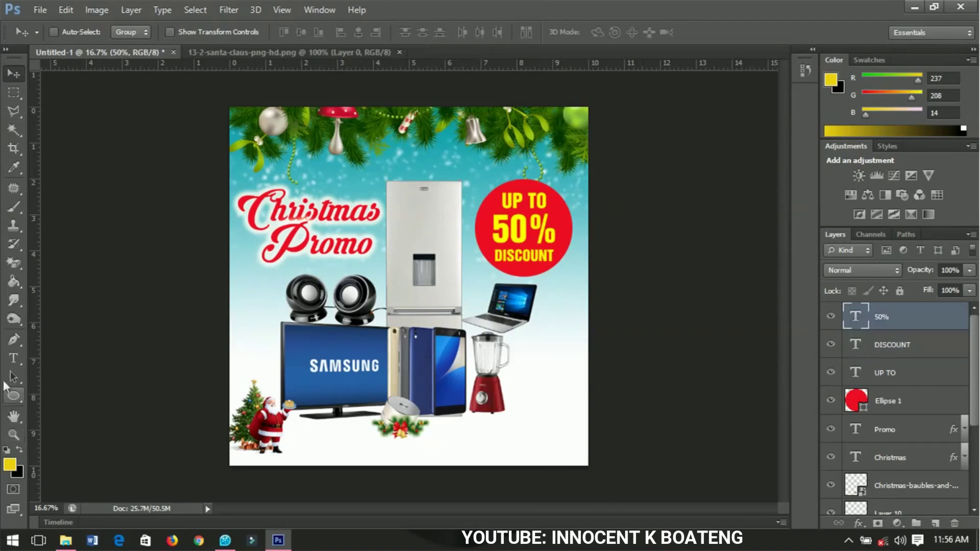
left_click(15, 401)
left_click(59, 396)
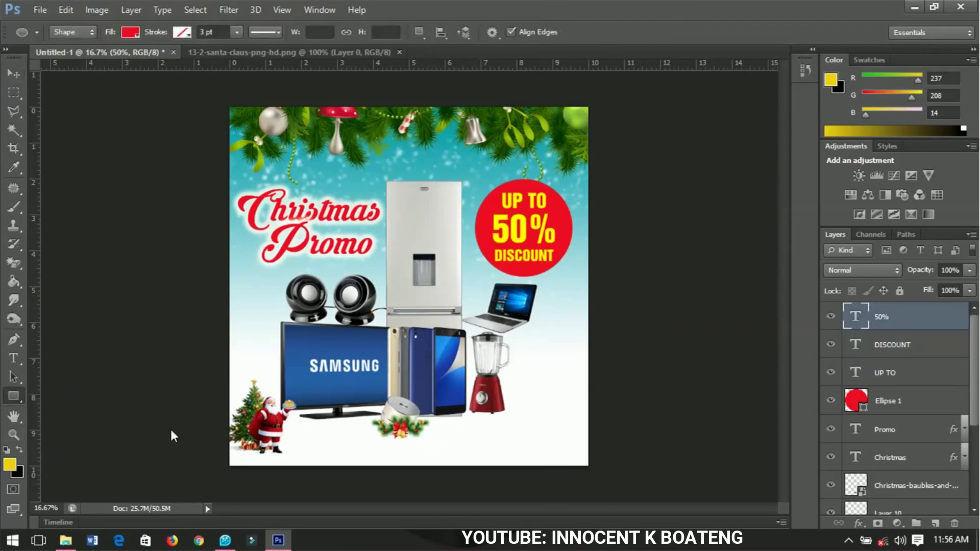
scroll(902, 442, "down", 3)
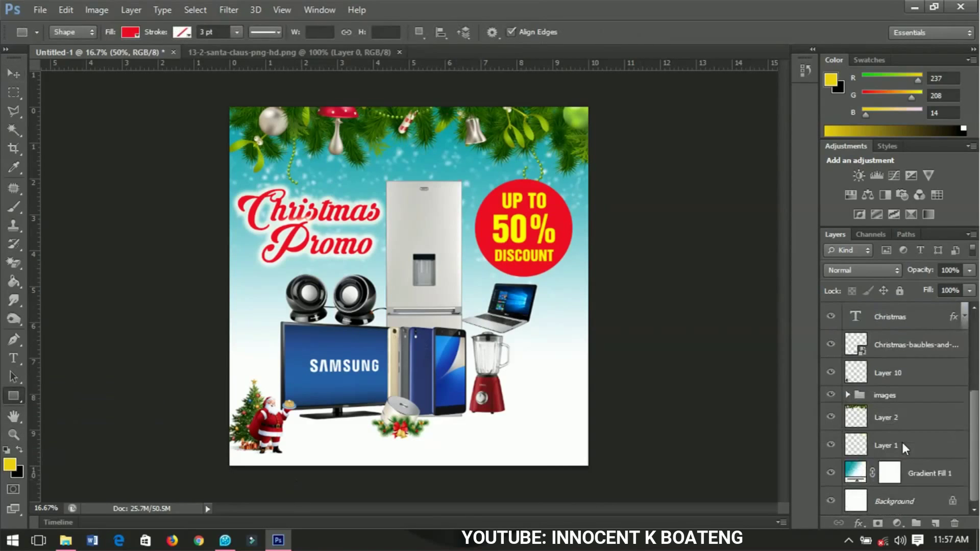
left_click(901, 444)
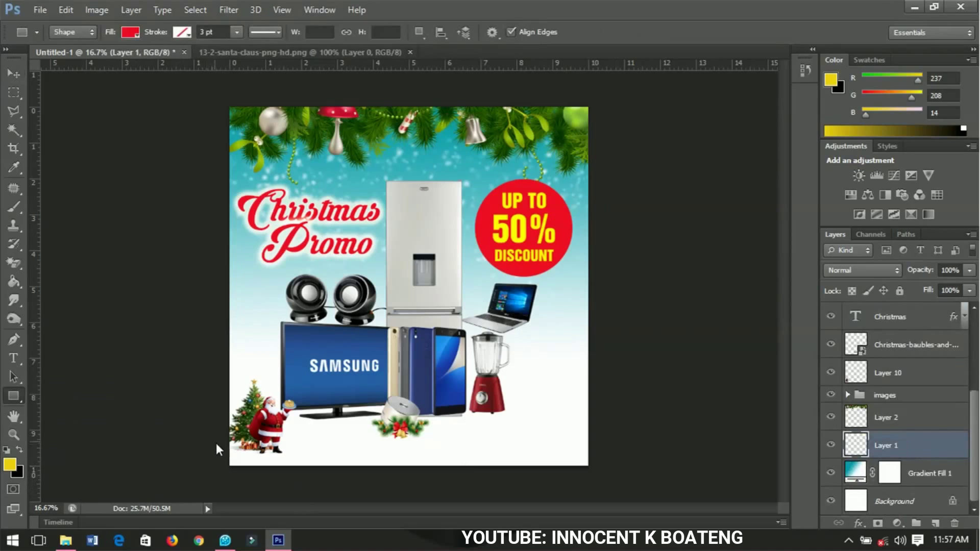
left_click_drag(219, 449, 619, 516)
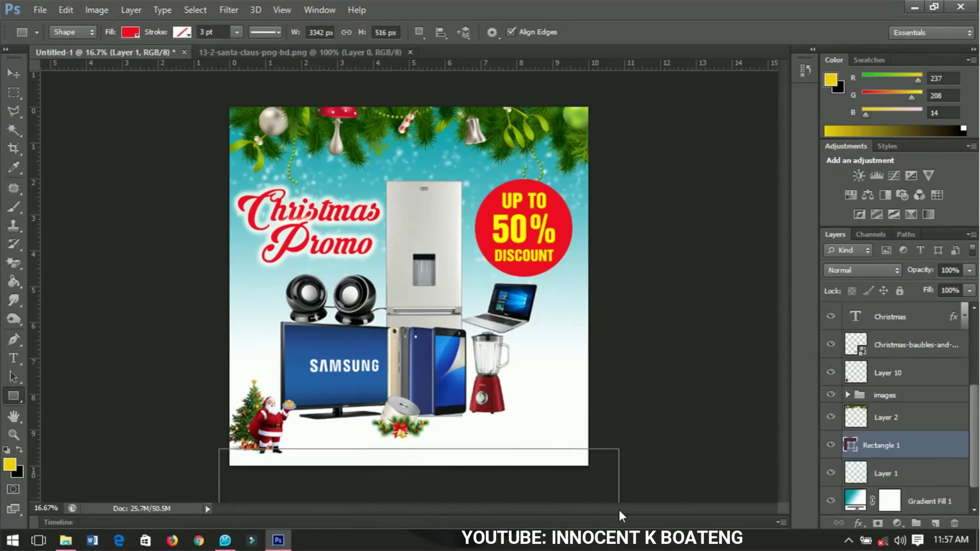
Step: Fill the bottom bar with teal (38b1bc) sampled from the background
double_click(850, 445)
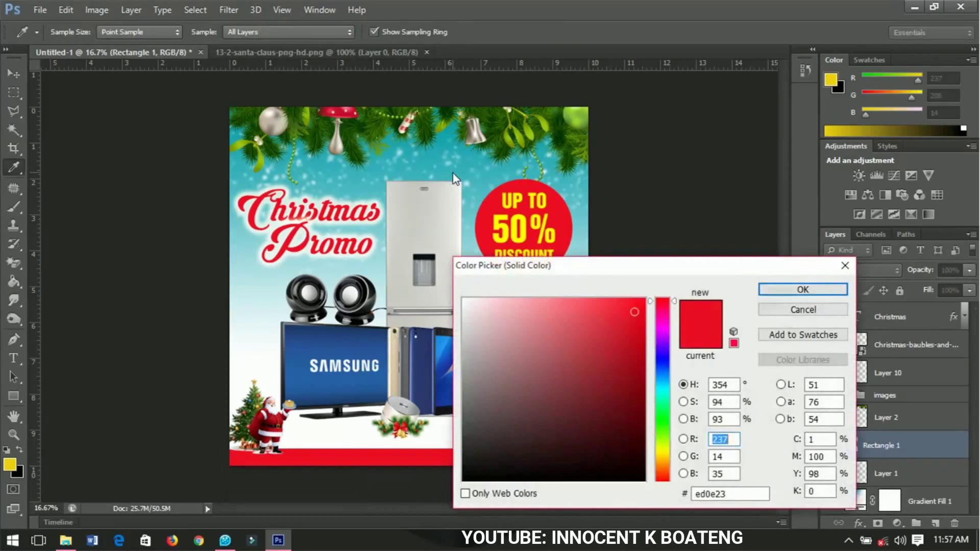
left_click(454, 178)
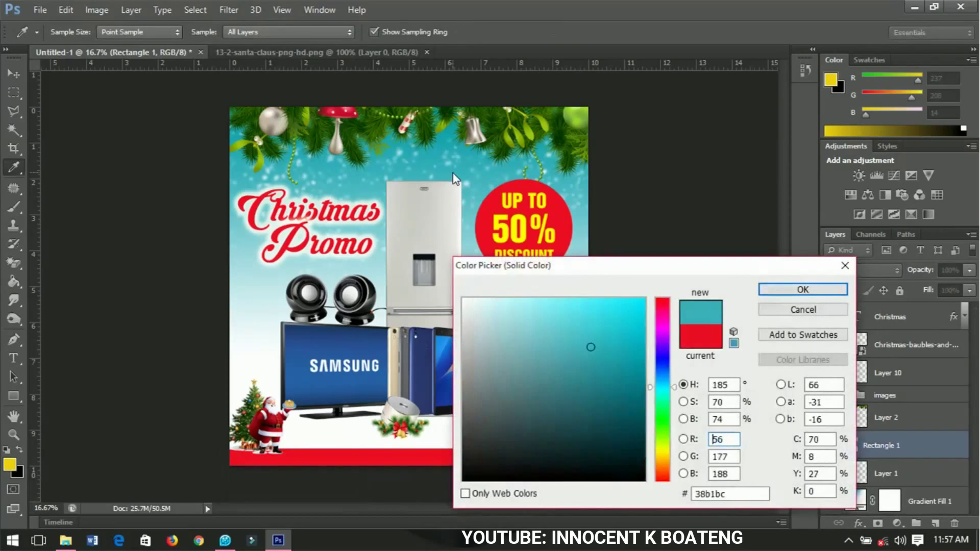
left_click(802, 288)
left_click(14, 73)
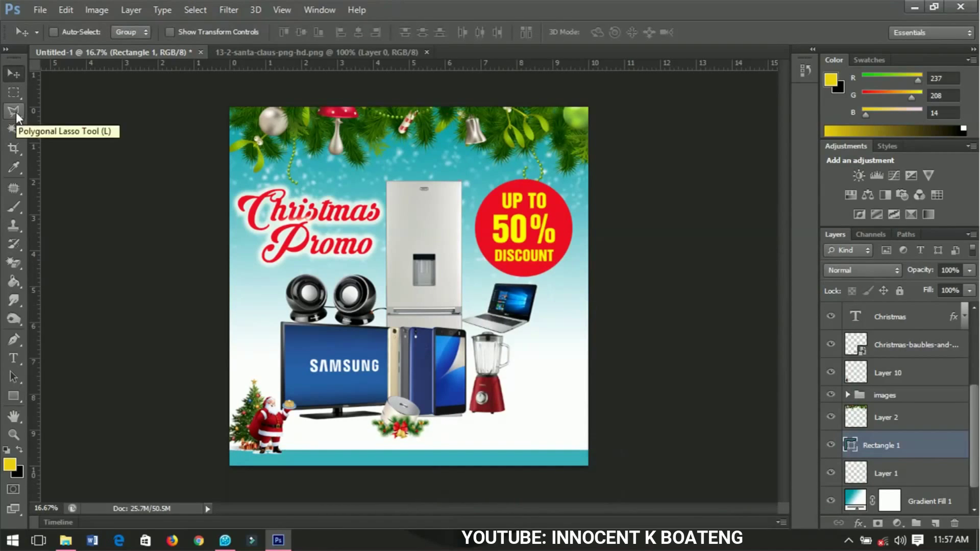
Step: Duplicate the bottom bar, nudge the original up, and recolour it with the badge red
key("ctrl+j")
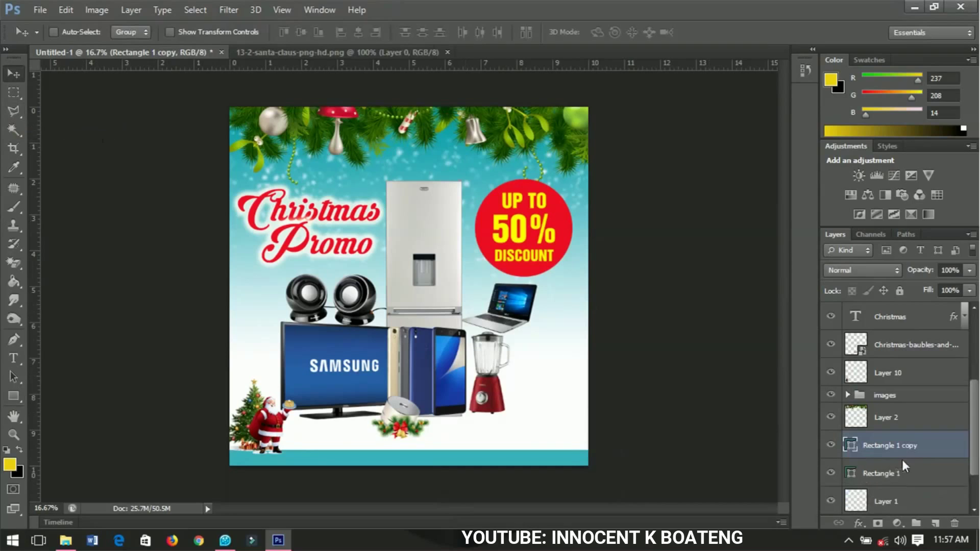
left_click(893, 470)
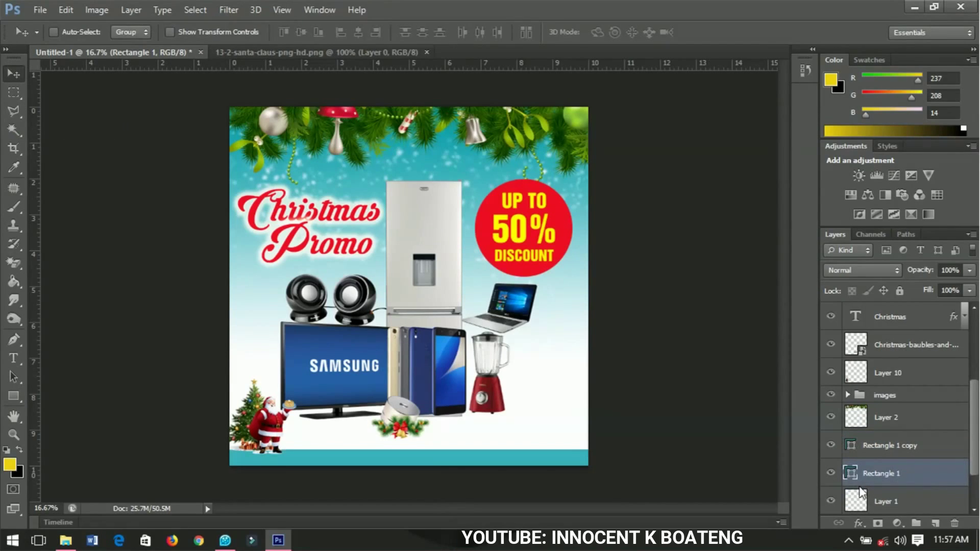
key("shift+Up")
key("shift+Up")
key("shift+Up")
key("shift+Up")
key("shift+Up")
key("shift+Up")
key("shift+Up")
key("shift+Up")
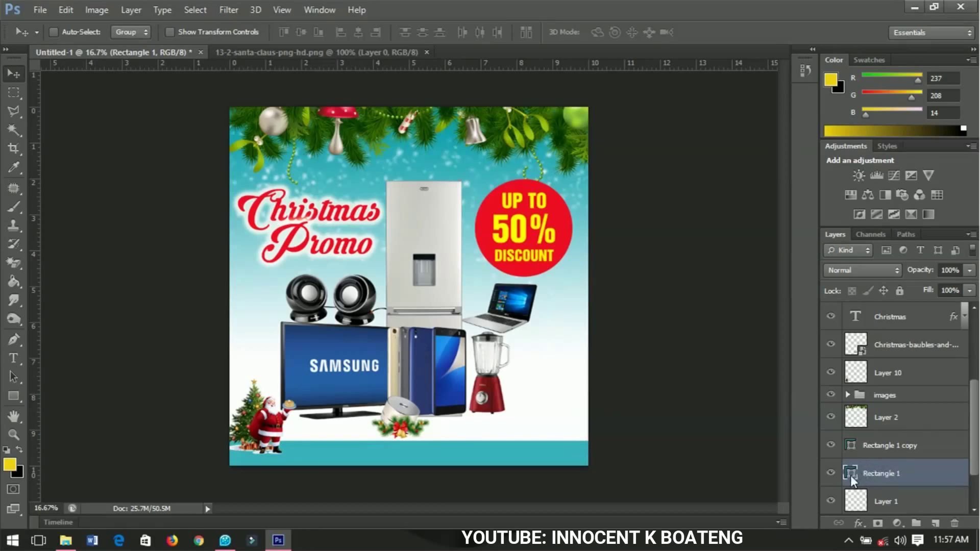
double_click(850, 476)
left_click(565, 216)
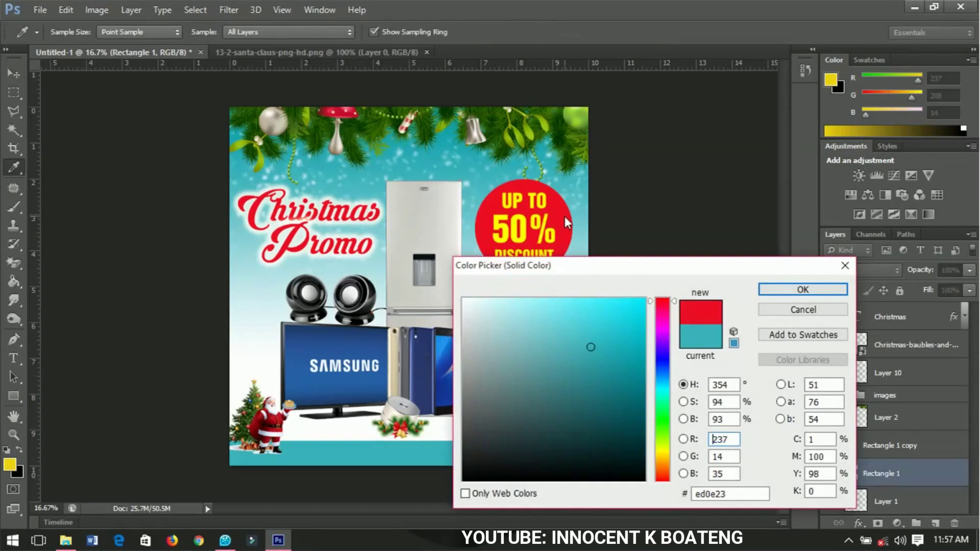
left_click(784, 291)
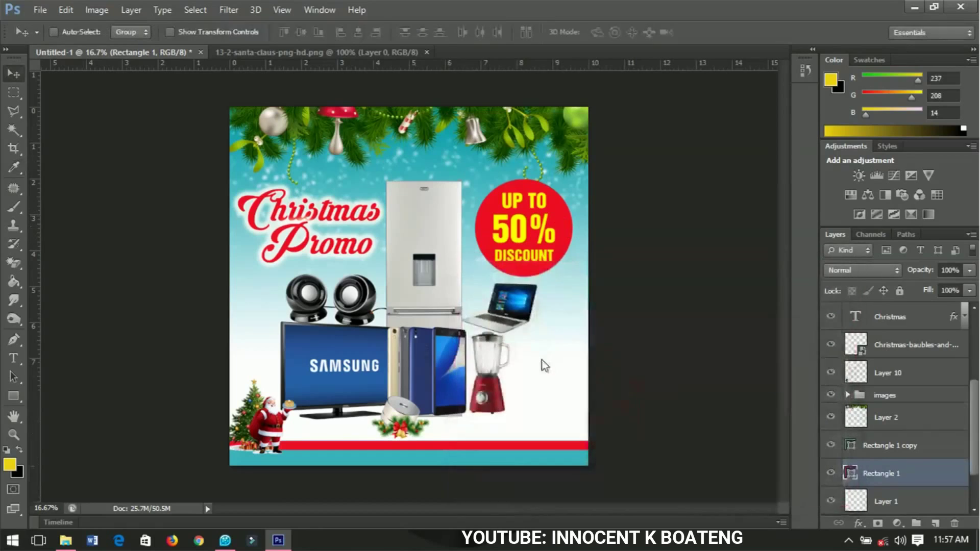
Step: Nudge the teal copy of the bar downward
left_click(899, 454)
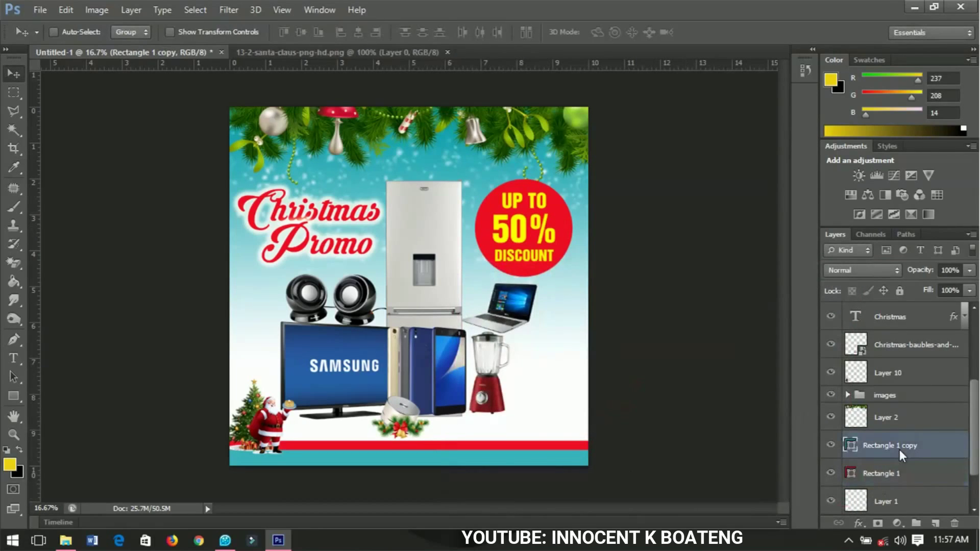
key("shift+Down")
key("shift+Down")
key("shift+Down")
key("shift+Down")
key("shift+Down")
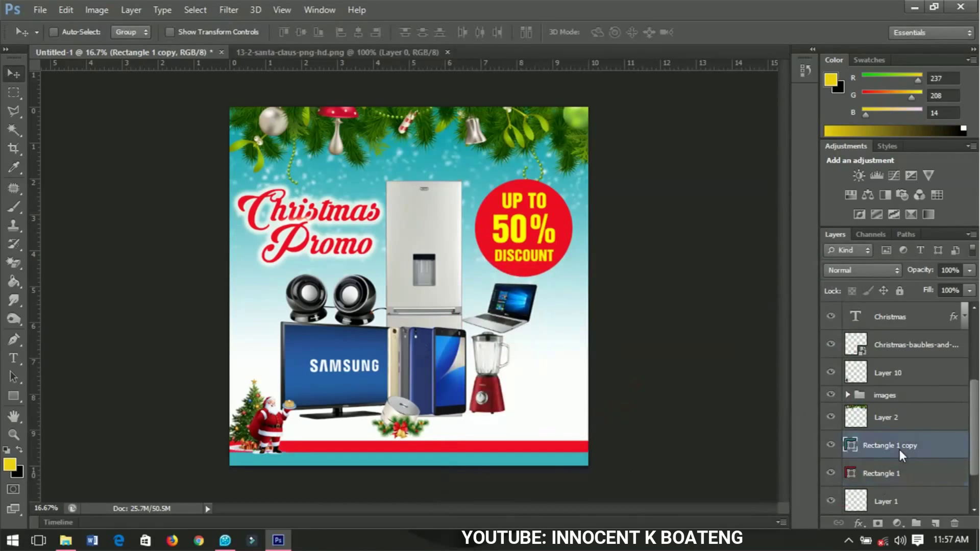
right_click(503, 445)
left_click(519, 452)
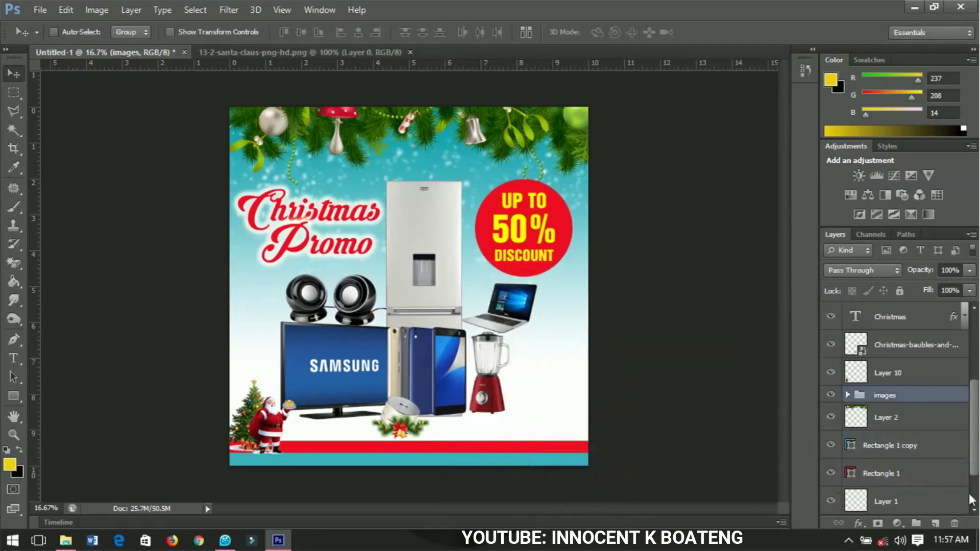
Step: Position the red bar on the teal strip and narrow it from the left to the right side
left_click(894, 474)
key("shift+Up")
key("shift+Up")
key("shift+Up")
key("shift+Up")
key("shift+Down")
key("shift+Down")
key("shift+Up")
key("shift+Up")
key("shift+Up")
key("ctrl+t")
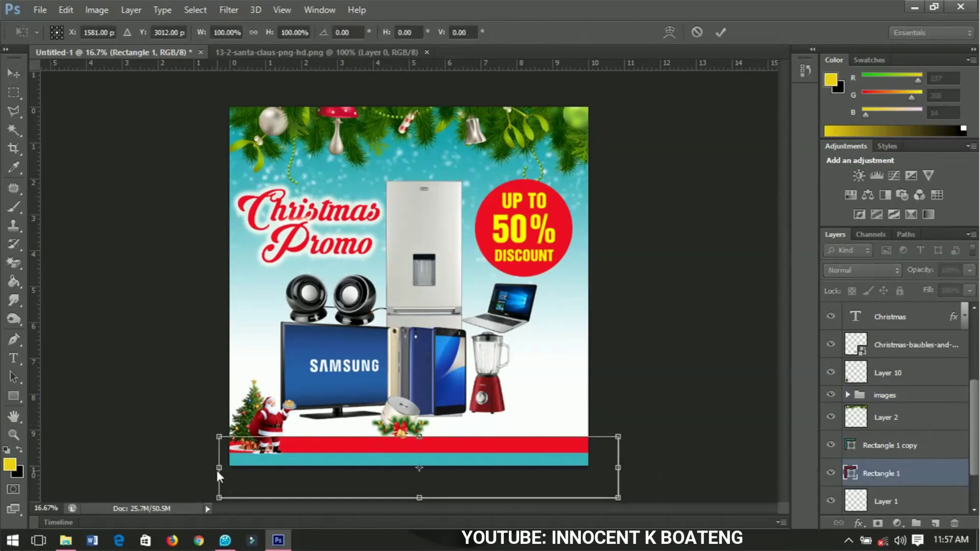
left_click_drag(216, 468, 466, 469)
Step: Apply the red bar's new width and add a white text line near the flyer's bottom
key("Return")
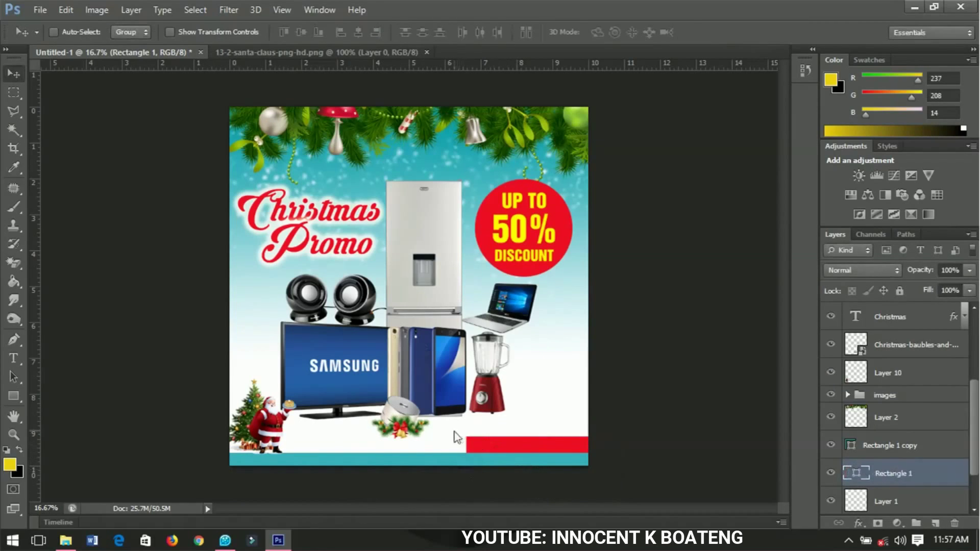
key("t")
left_click(442, 436)
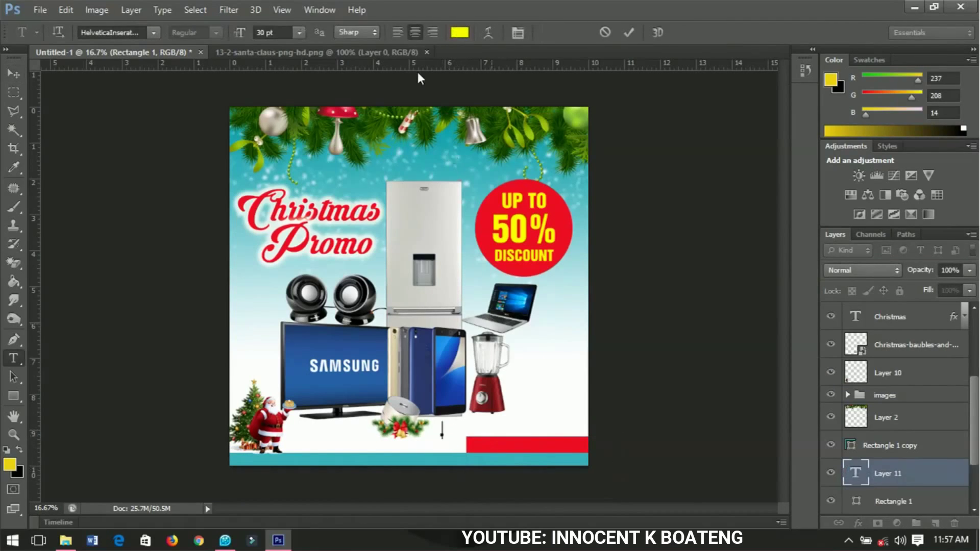
left_click(460, 32)
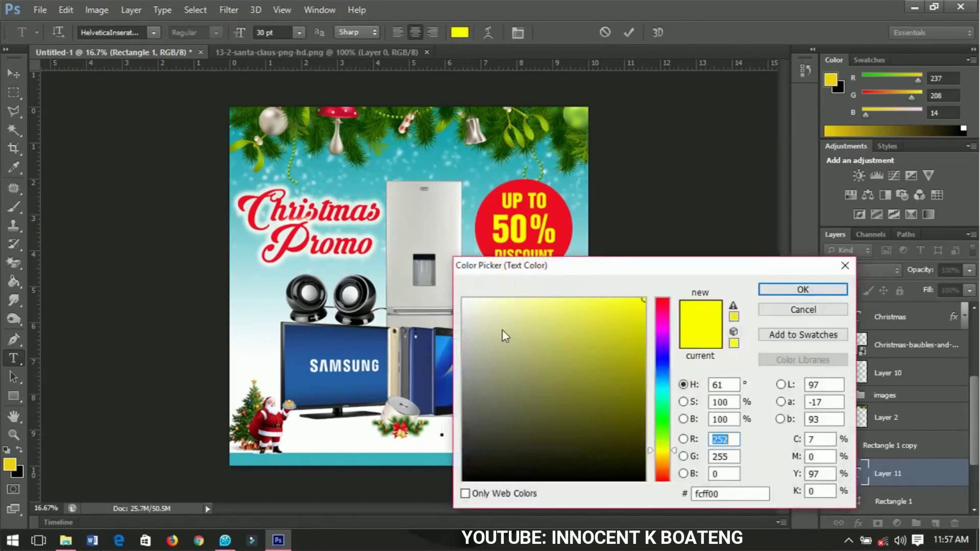
left_click_drag(504, 331, 449, 286)
left_click(769, 293)
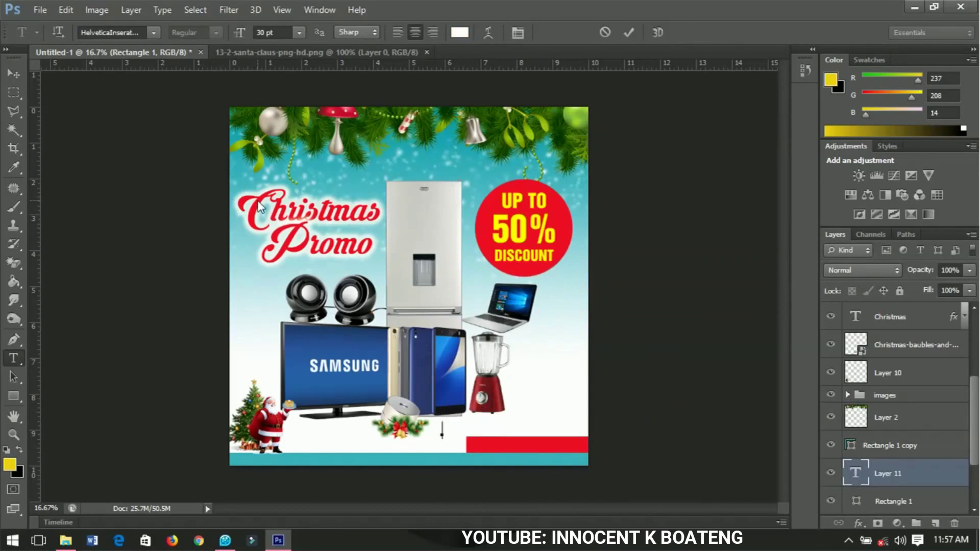
type("Call us now:")
left_click(18, 77)
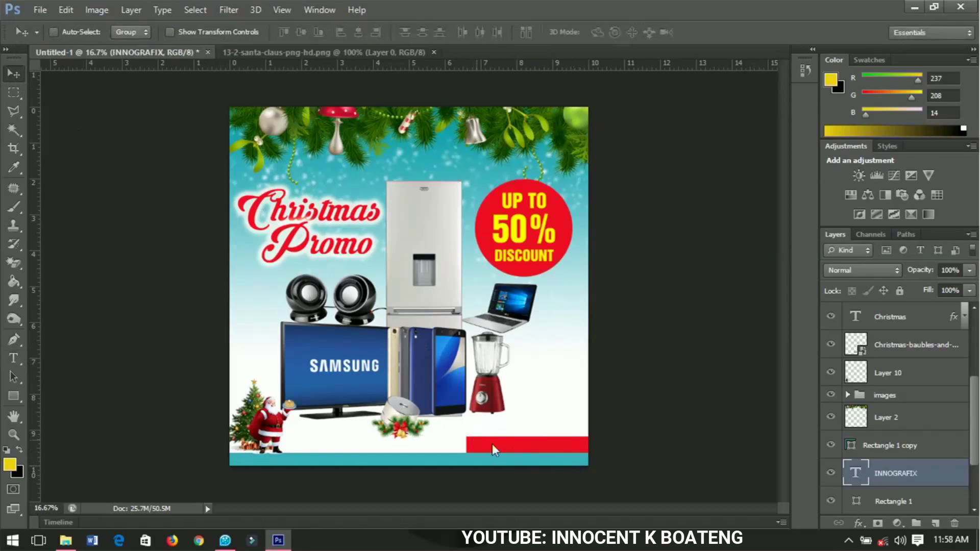
Step: Move the INNOGRAFIX text into the red strip and nudge it into position
left_click_drag(492, 443, 565, 450)
key("shift+Right")
key("shift+Right")
key("shift+Down")
key("shift+Down")
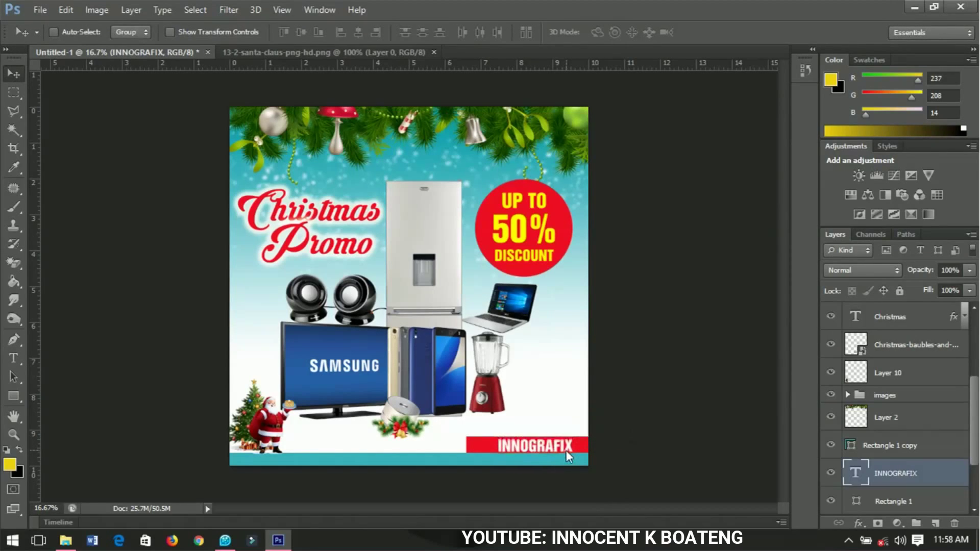
key("shift+Up")
key("shift+Up")
Step: Narrow the red strip (Rectangle 1) from its left side to fit INNOGRAFIX
right_click(484, 443)
left_click(514, 467)
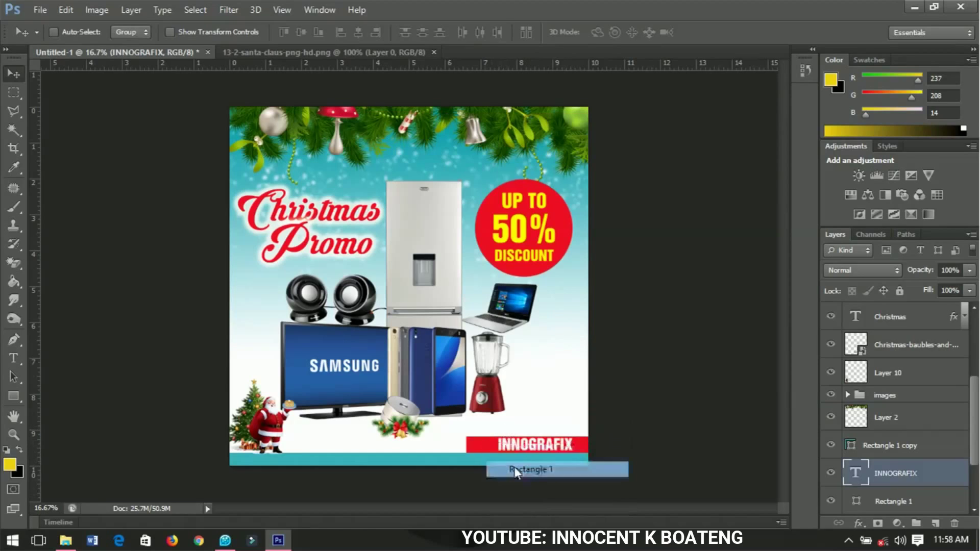
key("ctrl+t")
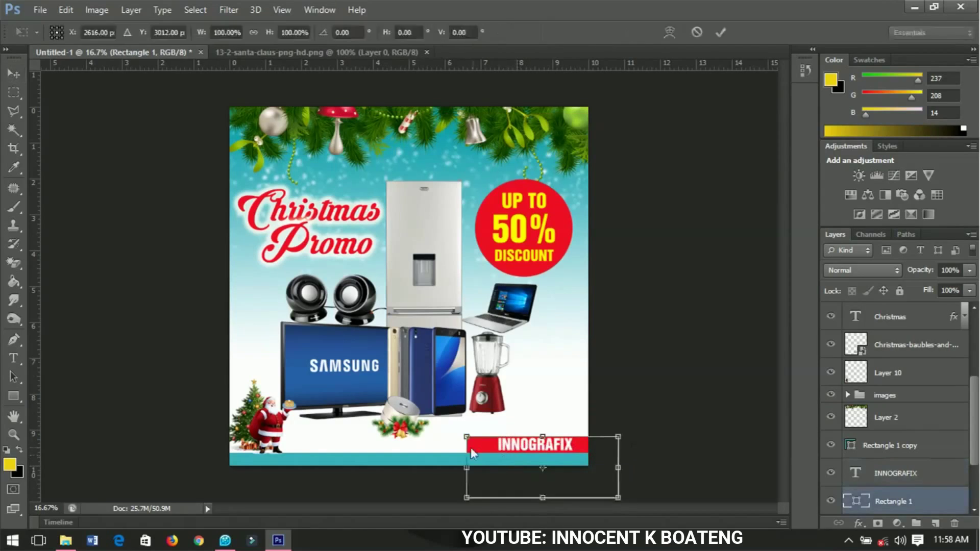
left_click_drag(472, 475, 488, 471)
key("Return")
Step: Select the INNOGRAFIX text layer from the stacked layers at that spot
right_click(528, 447)
left_click(585, 452)
right_click(570, 443)
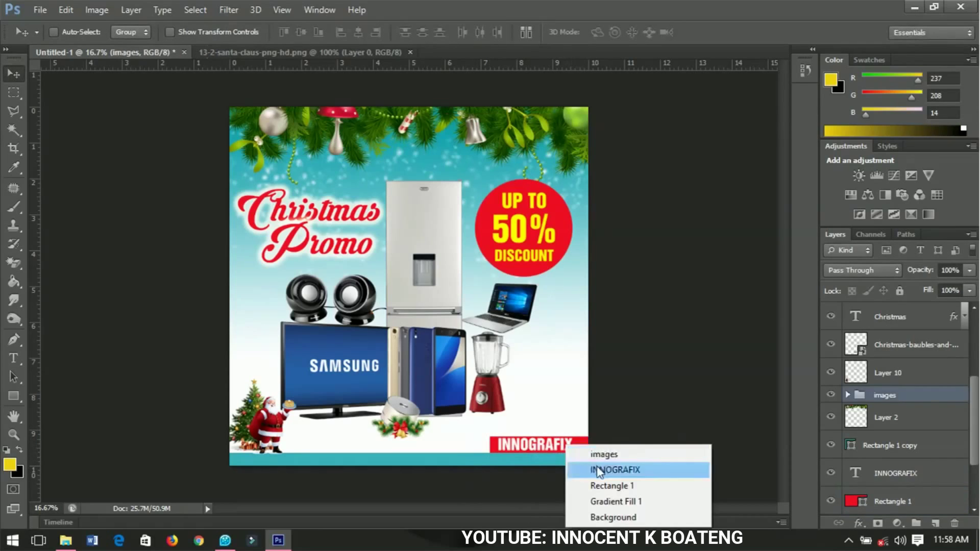
left_click(598, 470)
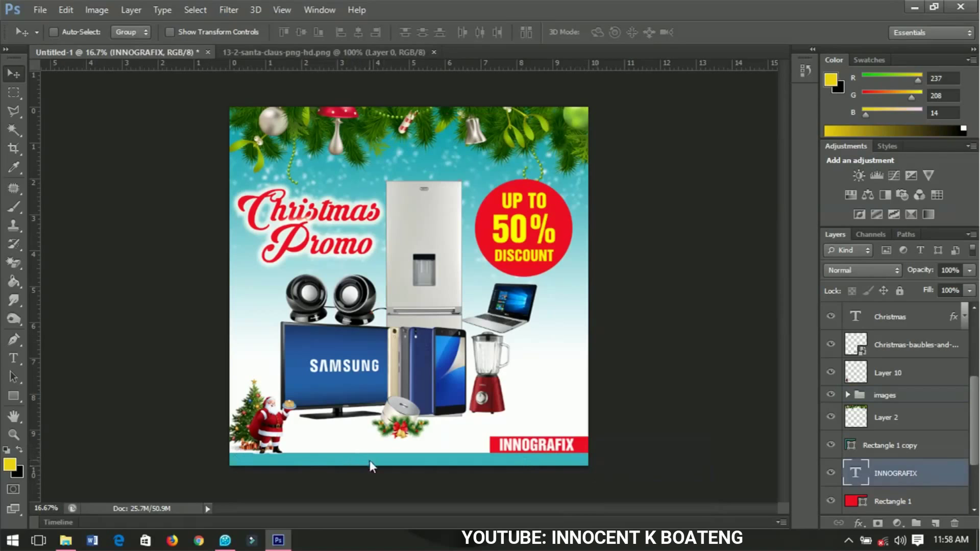
Step: Change the INNOGRAFIX text to the Akrobat font in black
scroll(378, 475, "up", 1)
scroll(377, 474, "down", 5)
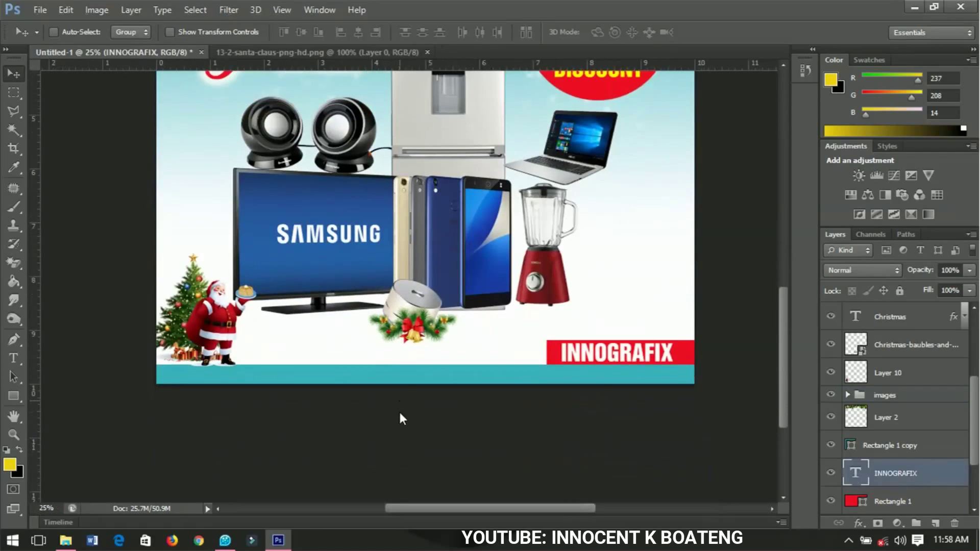
scroll(410, 357, "up", 1)
scroll(409, 338, "down", 1)
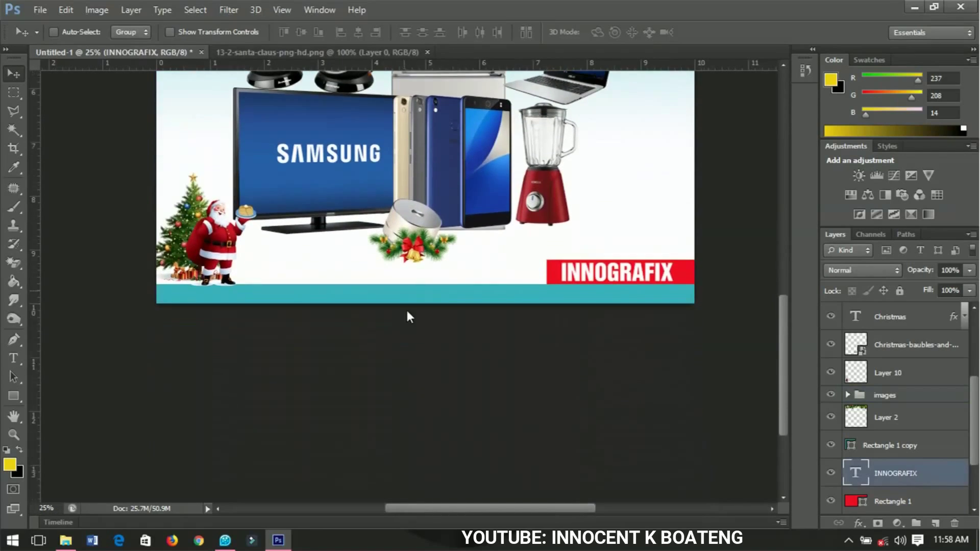
key("t")
scroll(374, 293, "up", 1)
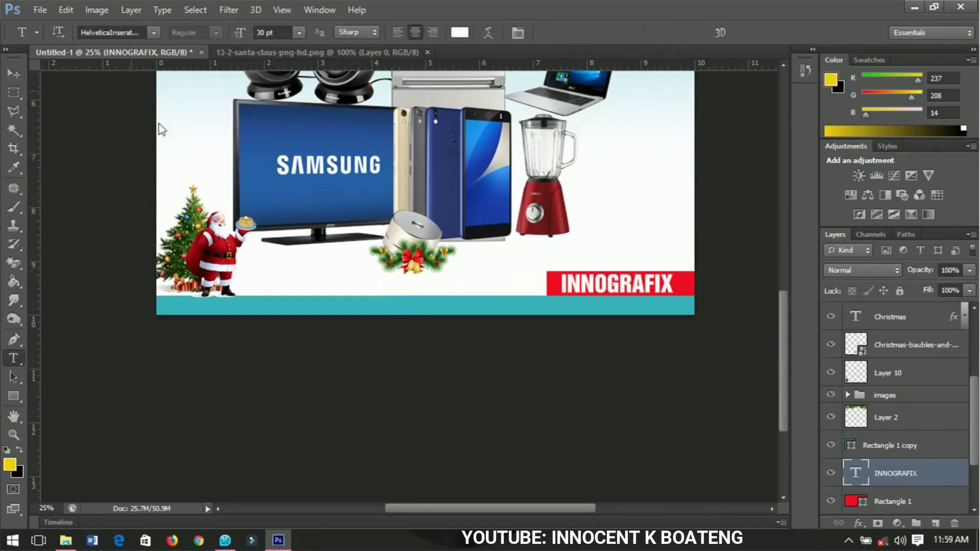
left_click(118, 38)
type("Akrobat")
key("Return")
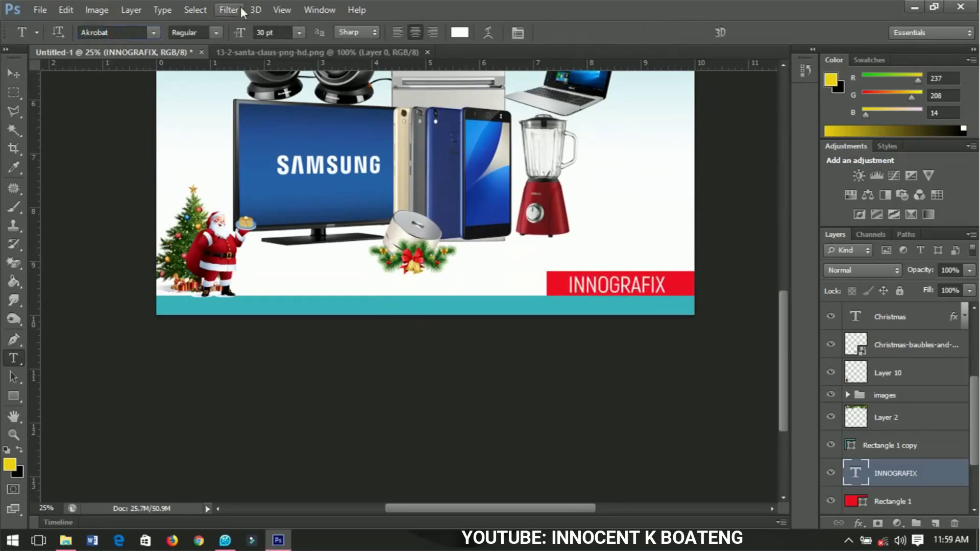
left_click(456, 32)
left_click_drag(470, 449, 457, 506)
left_click(784, 292)
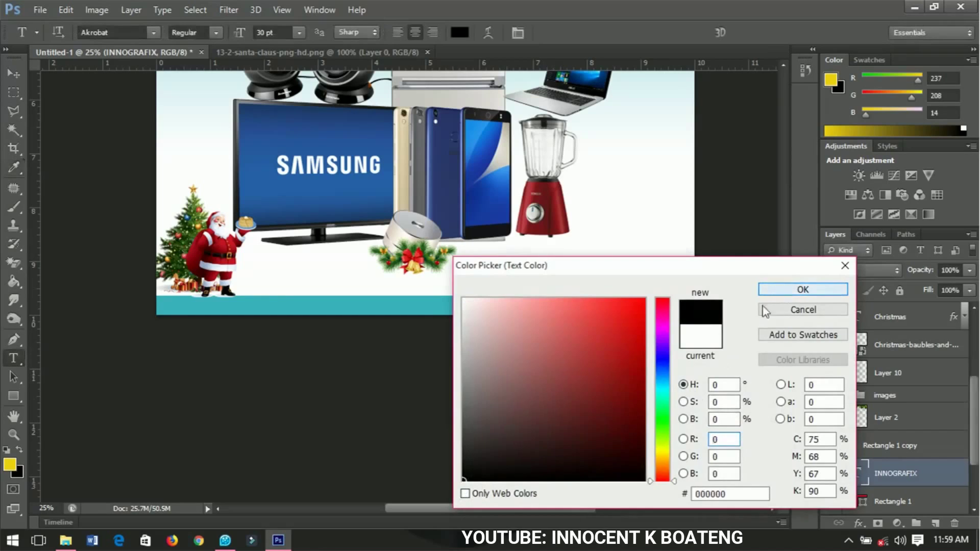
left_click(354, 292)
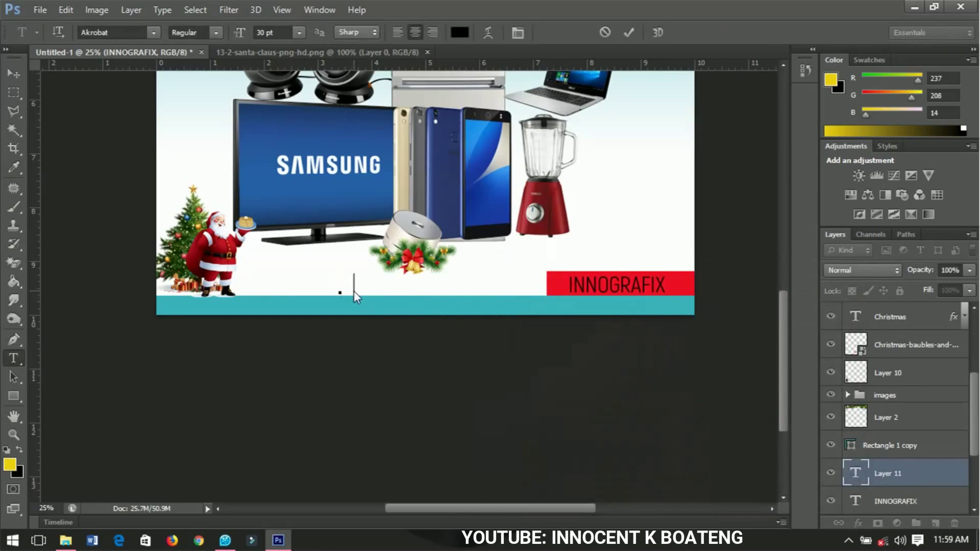
type("www.face")
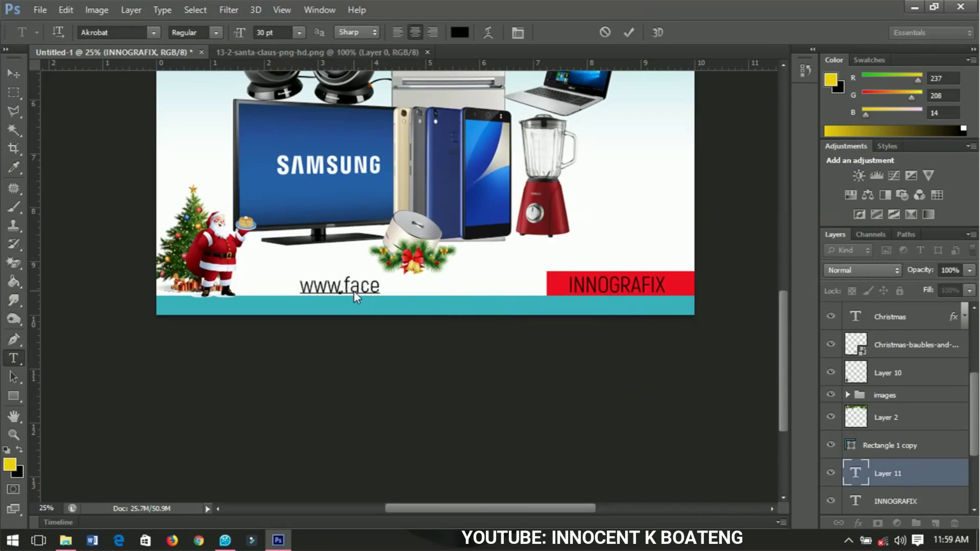
type("book. ")
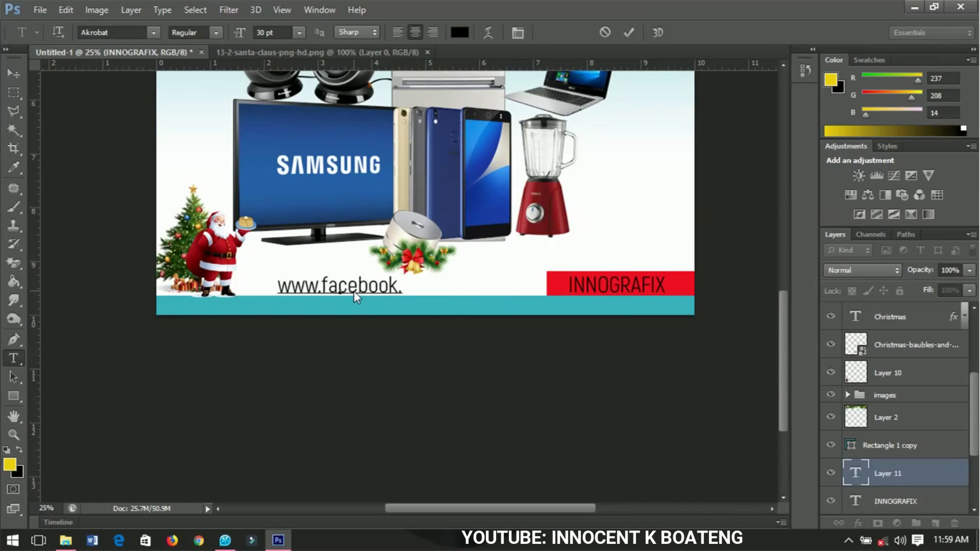
type("com/")
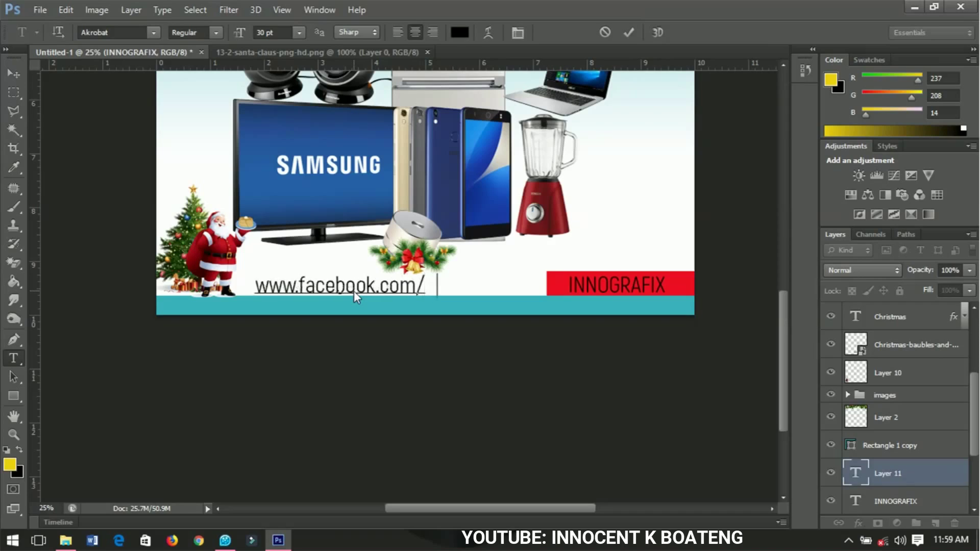
type("Inno")
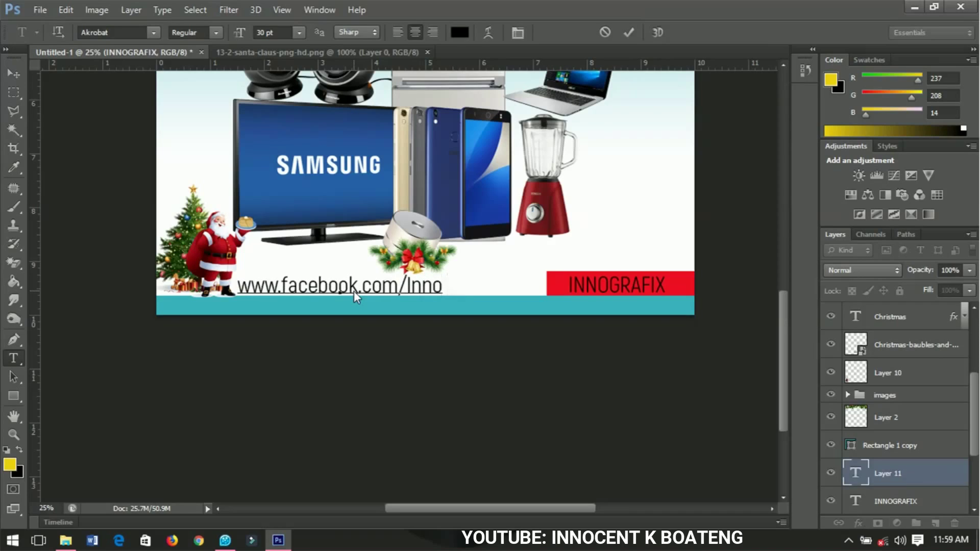
type("Grafix")
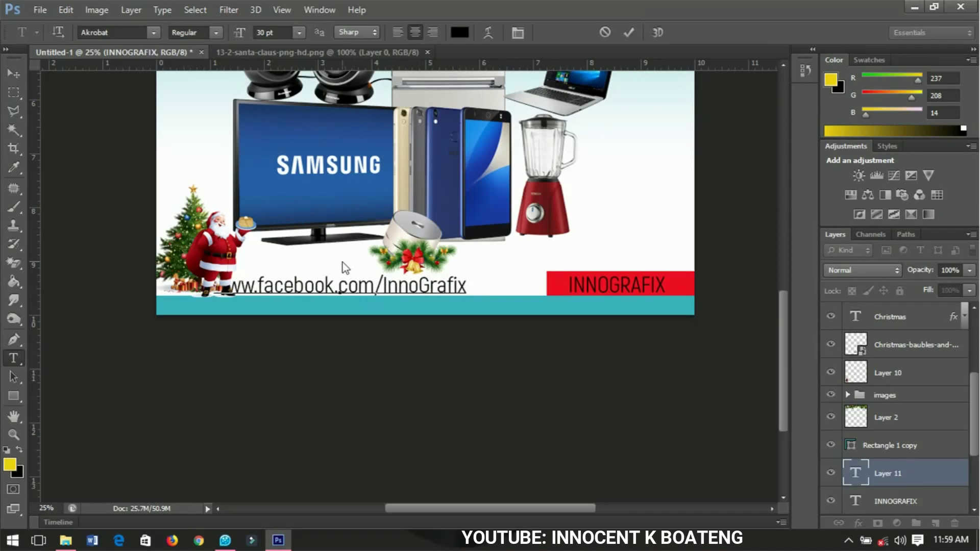
key("ctrl+a")
left_click(216, 32)
left_click(220, 105)
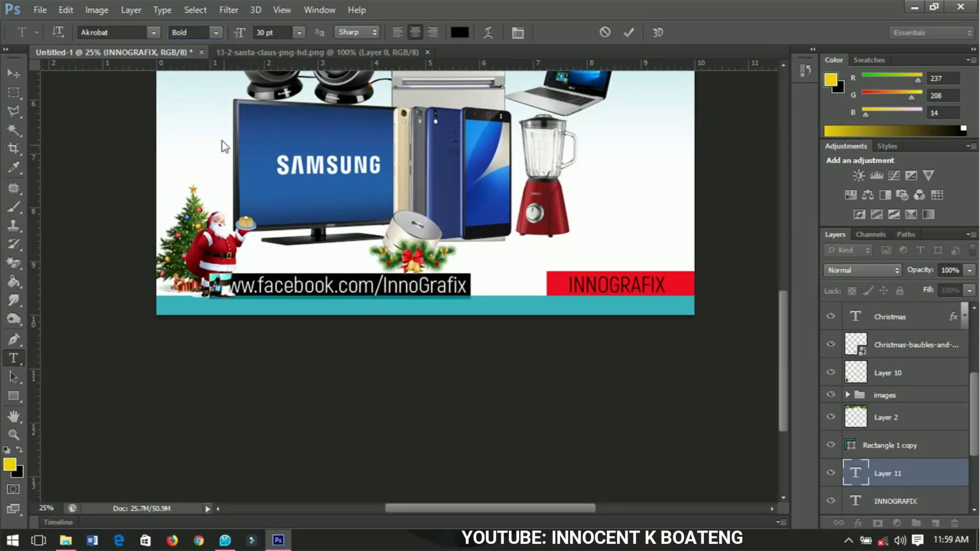
left_click(14, 74)
left_click_drag(344, 267, 447, 298)
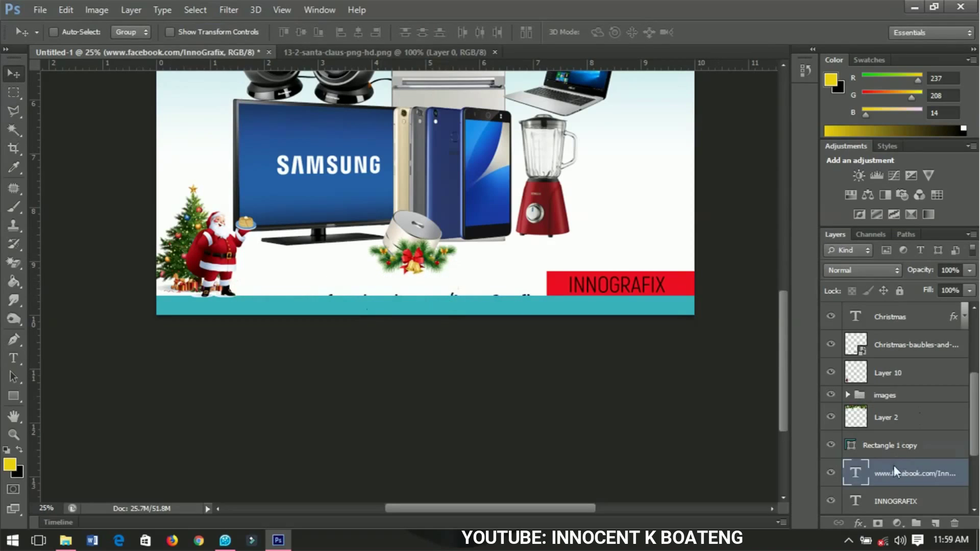
Step: Place the URL layer above the teal bar and shrink it to about 96%
left_click_drag(893, 464, 890, 435)
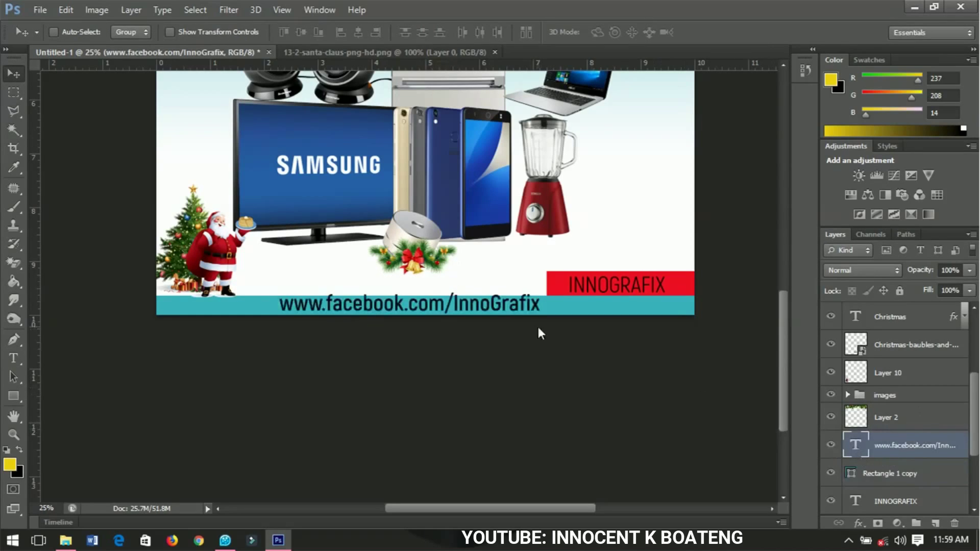
scroll(482, 317, "up", 1)
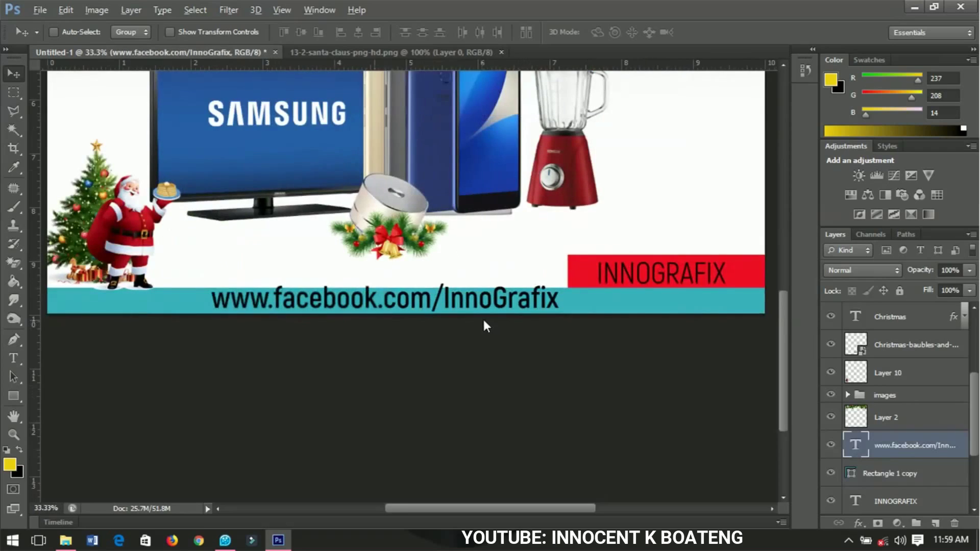
key("ctrl+t")
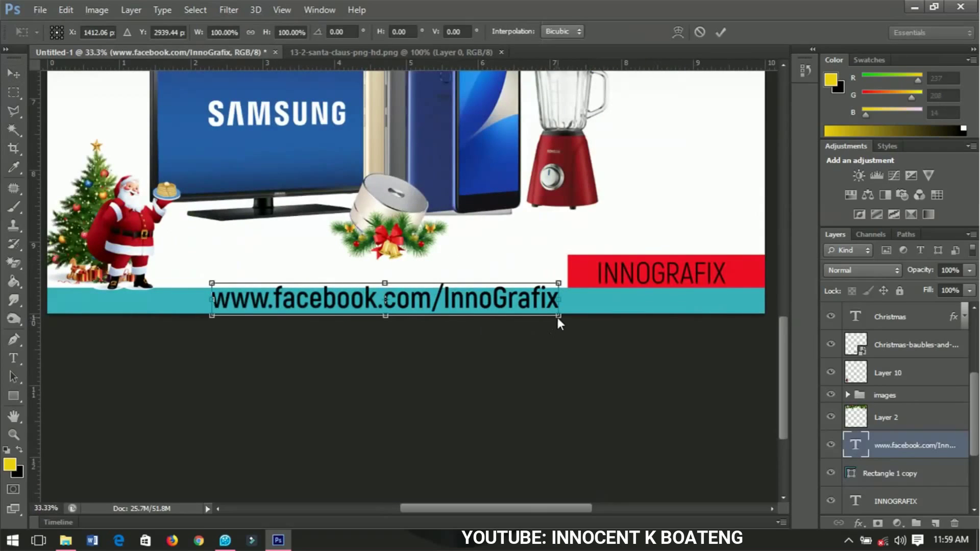
left_click_drag(557, 317, 540, 309)
key("Return")
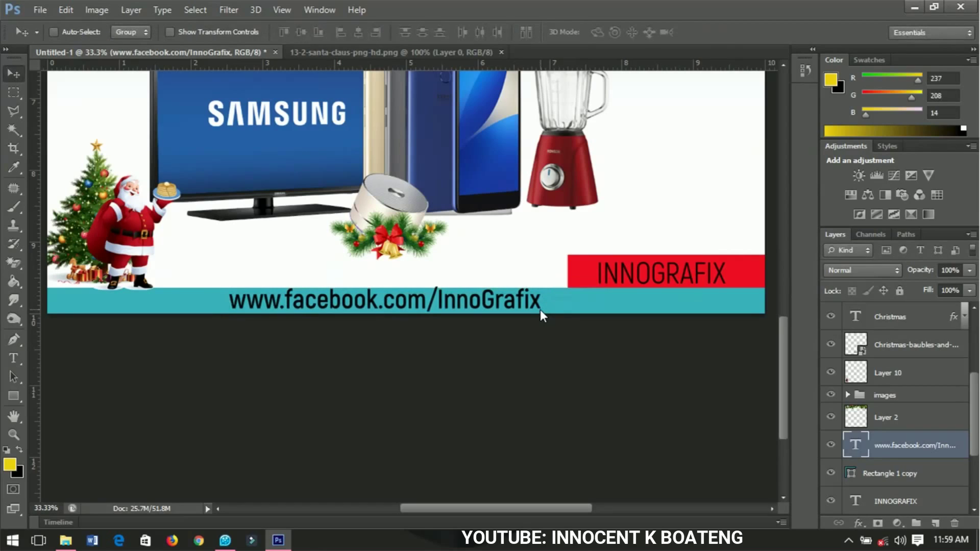
key("ctrl+t")
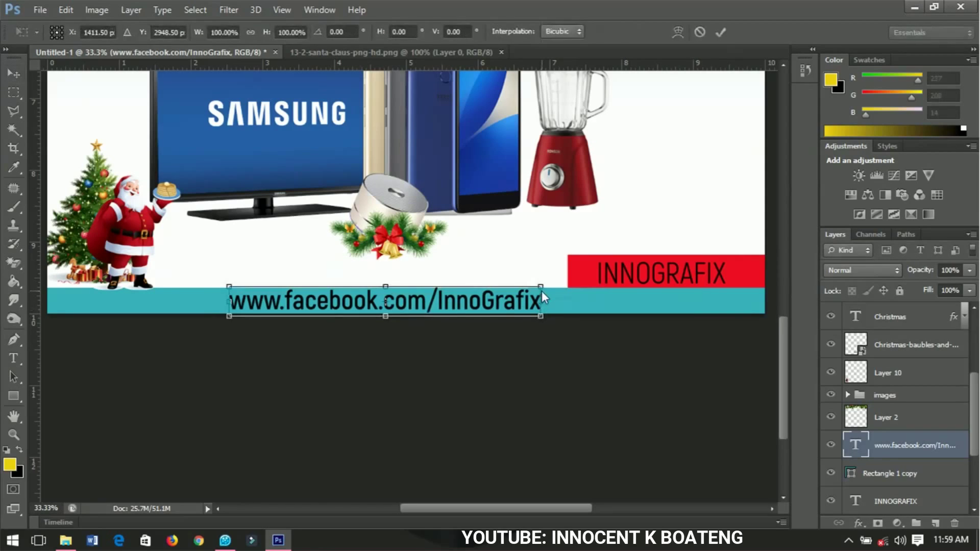
left_click_drag(540, 287, 535, 288)
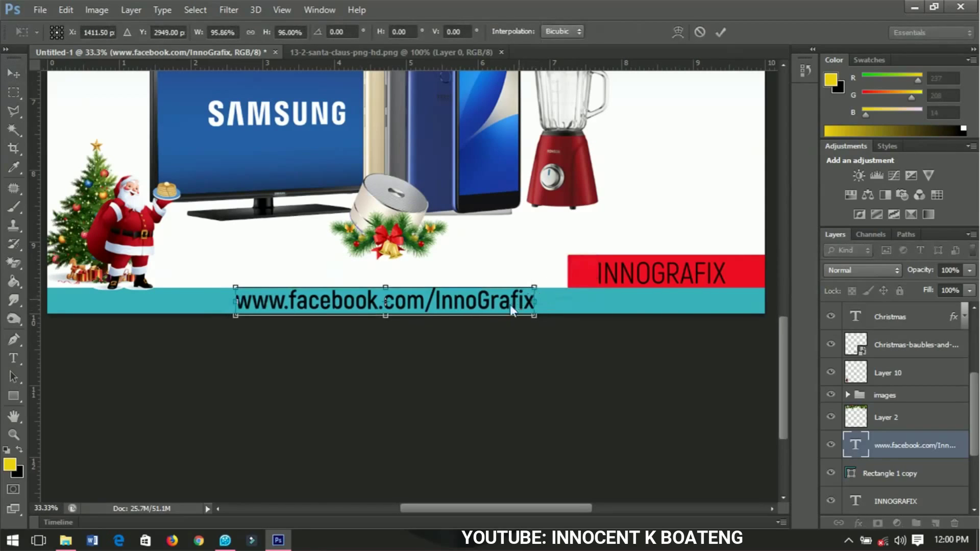
key("Return")
Step: Centre the URL text horizontally on the flyer
key("ctrl+a")
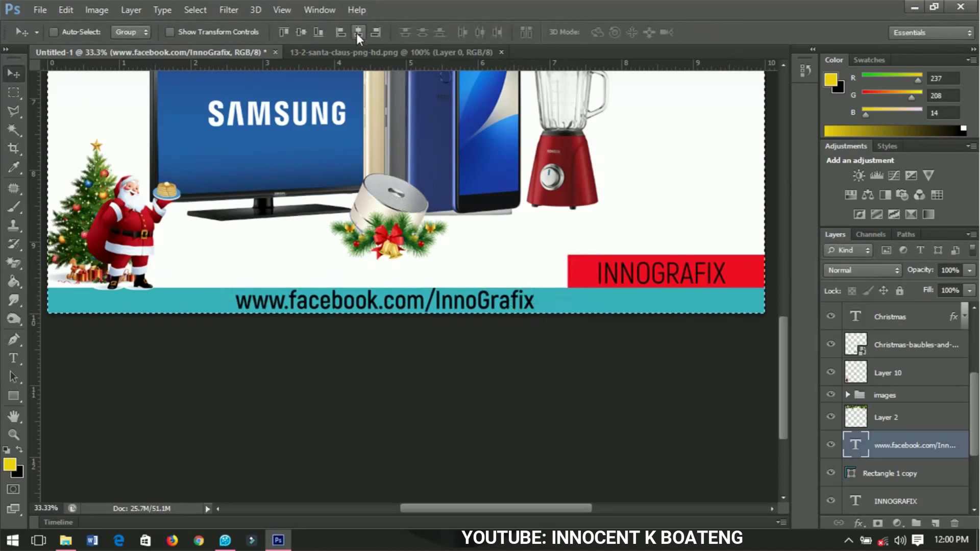
left_click(358, 32)
key("ctrl+d")
key("ctrl+minus")
key("ctrl+minus")
key("ctrl+minus")
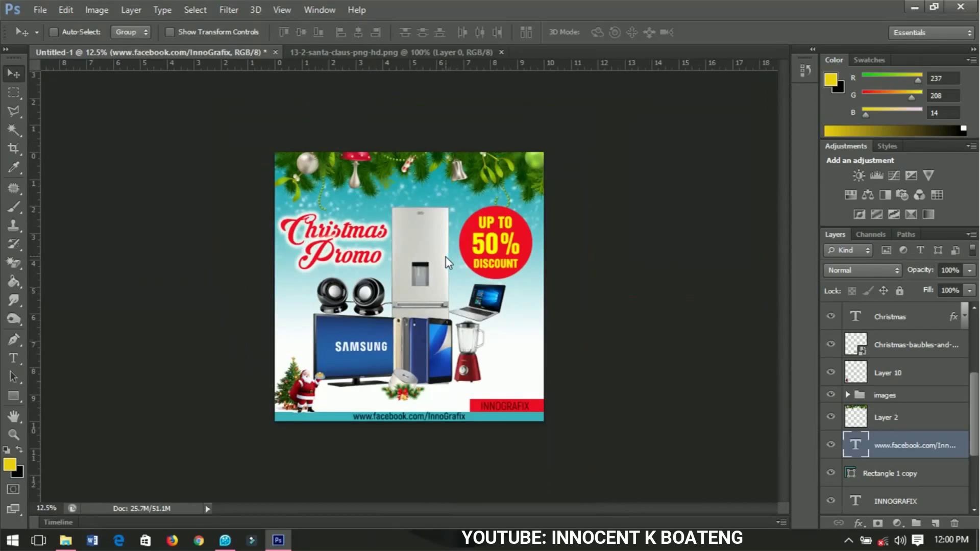
scroll(420, 304, "up", 2)
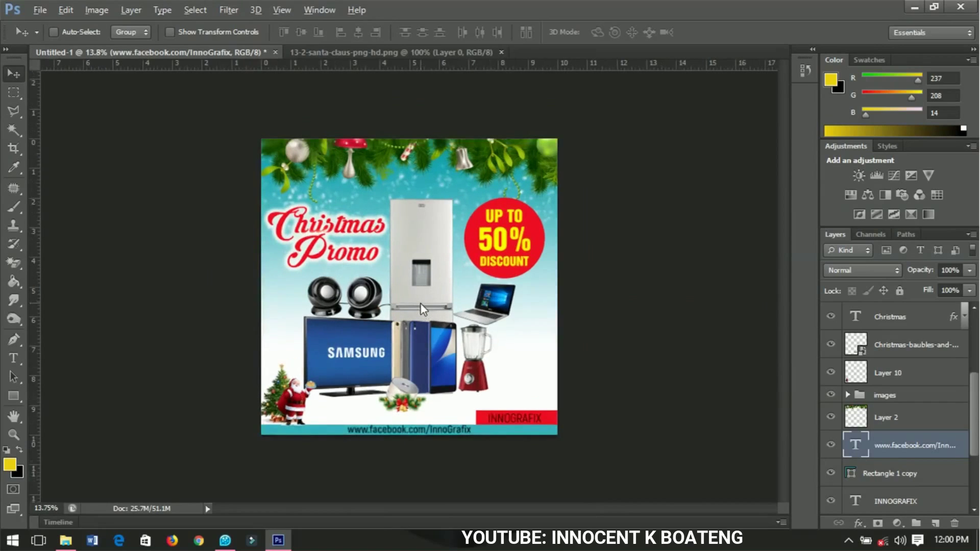
key("alt")
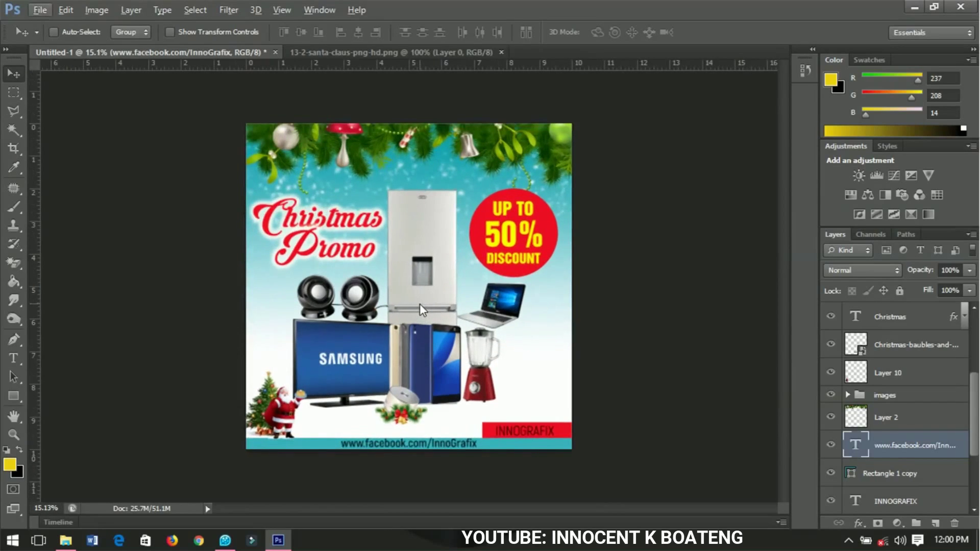